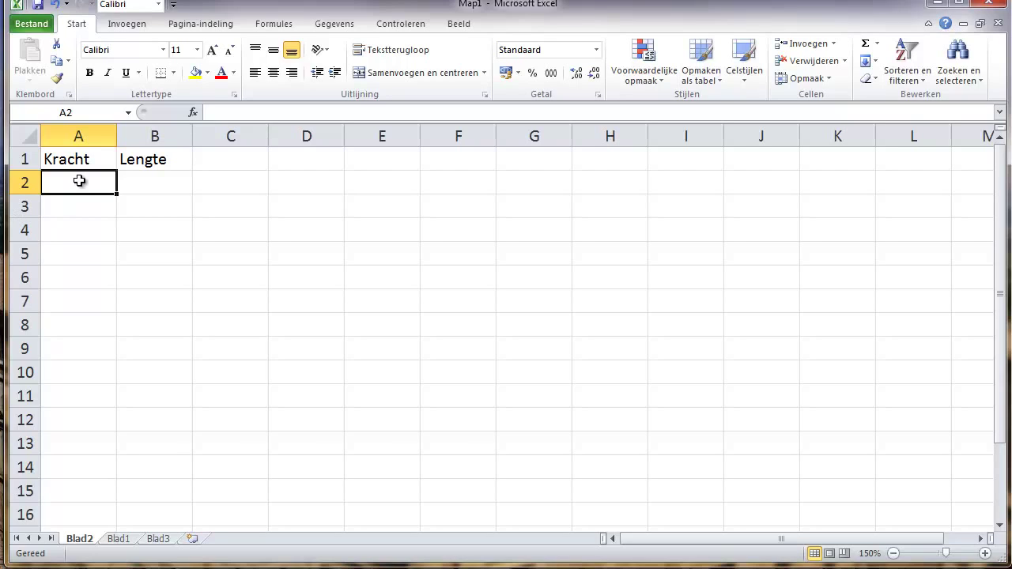
Enter 0,0 in A2, 1,2 in B2, and 1.2 in A3, which stays as text.
{"action": "type", "text": "0"}
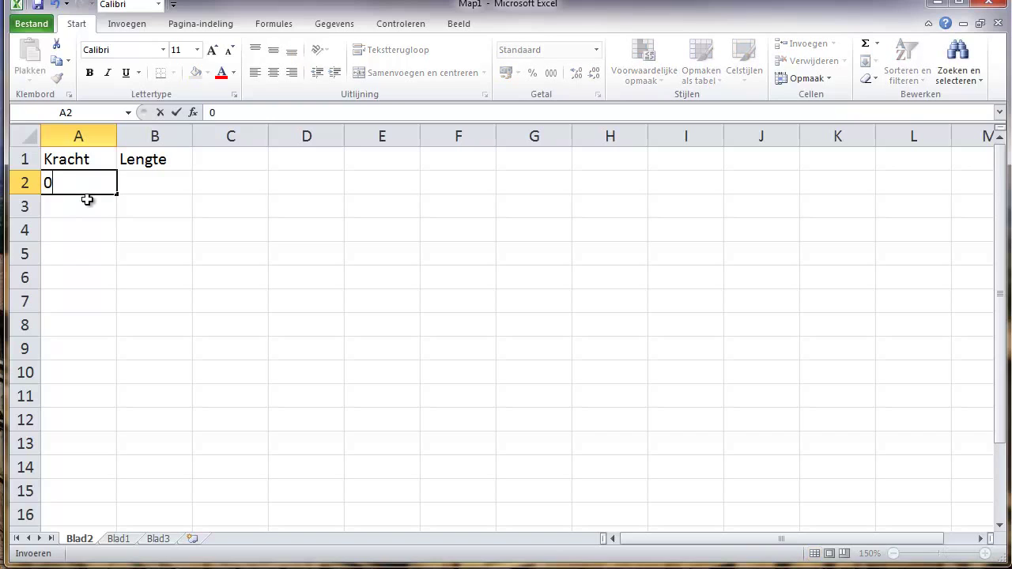
{"action": "type", "text": ",0"}
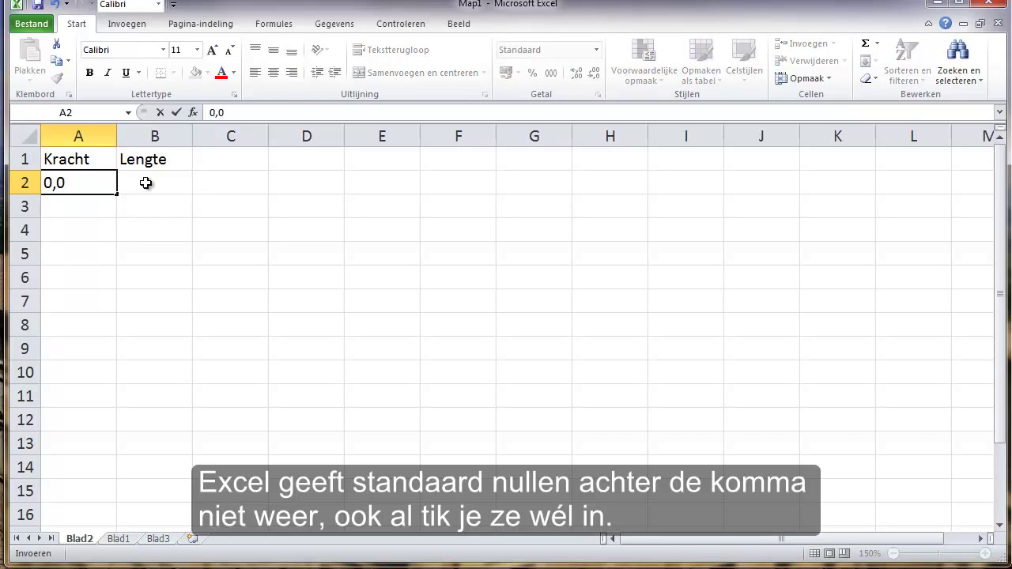
{"action": "left_click", "coordinate": [152, 194]}
{"action": "type", "text": "1"}
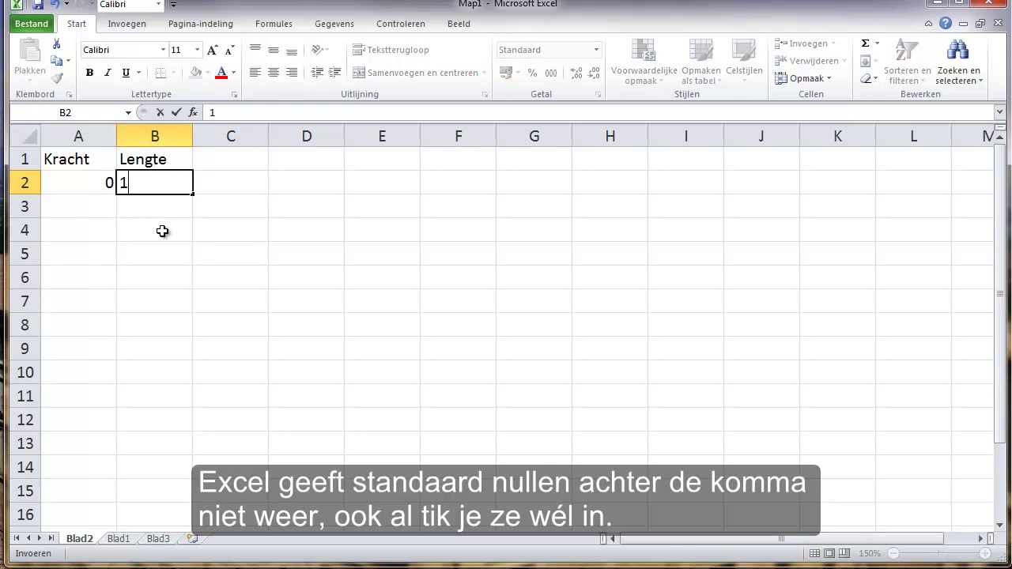
{"action": "type", "text": ",2"}
{"action": "left_click", "coordinate": [84, 204]}
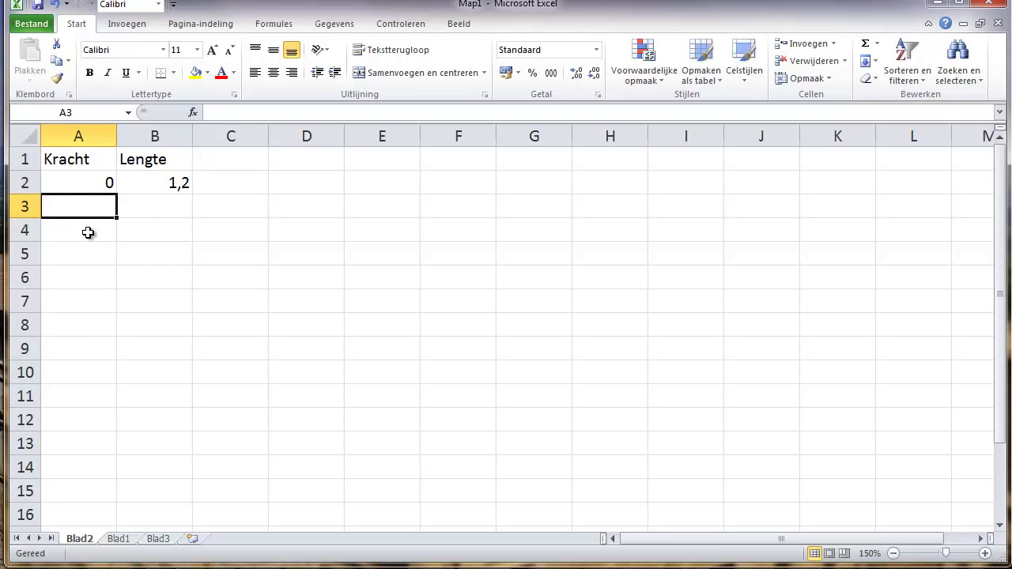
{"action": "type", "text": "1.2"}
{"action": "left_click", "coordinate": [88, 232]}
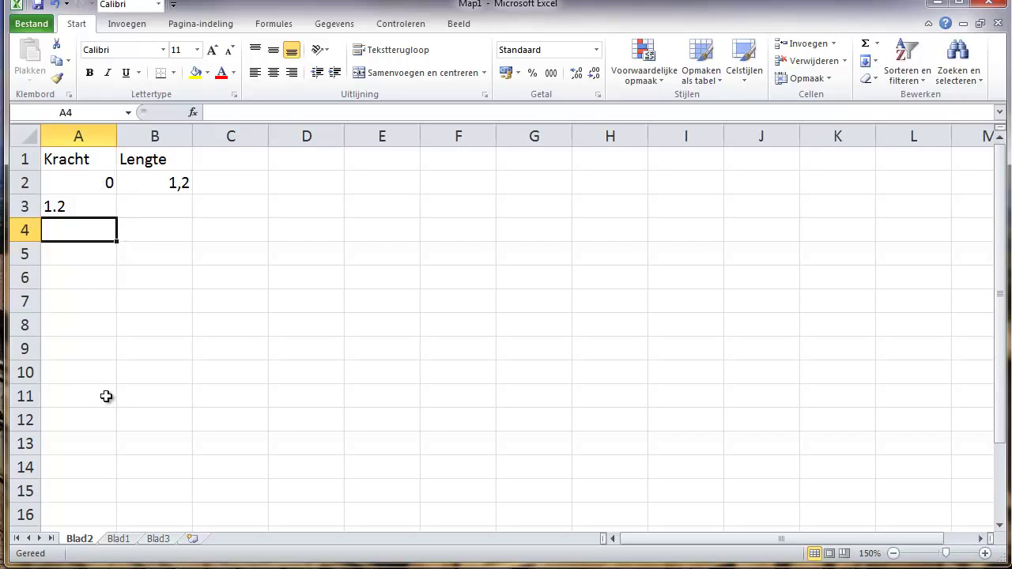
On sheet Blad3, insert an empty 'Spreiding met alleen markeringen' scatter chart.
{"action": "left_click", "coordinate": [160, 539]}
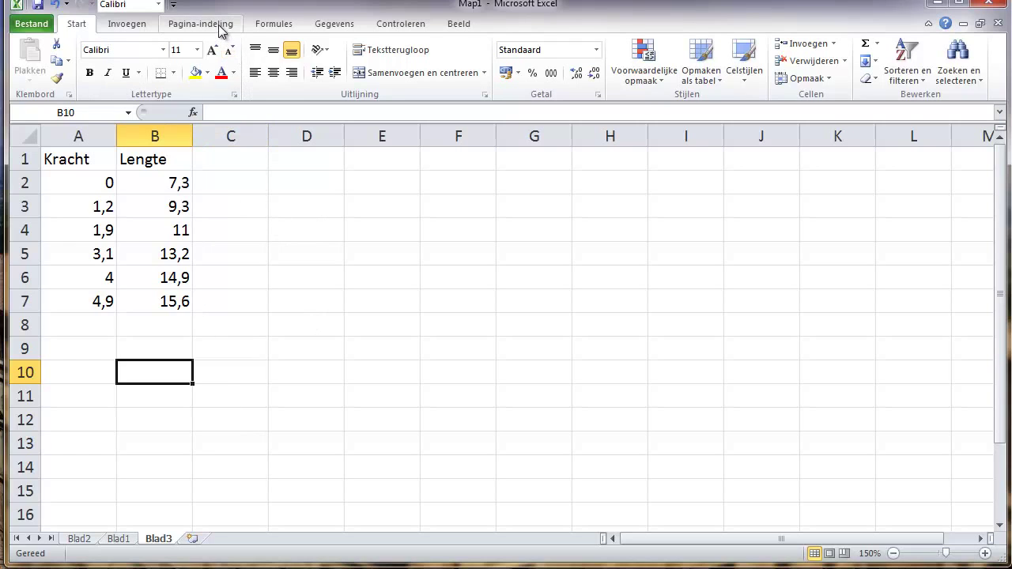
{"action": "left_click", "coordinate": [119, 25]}
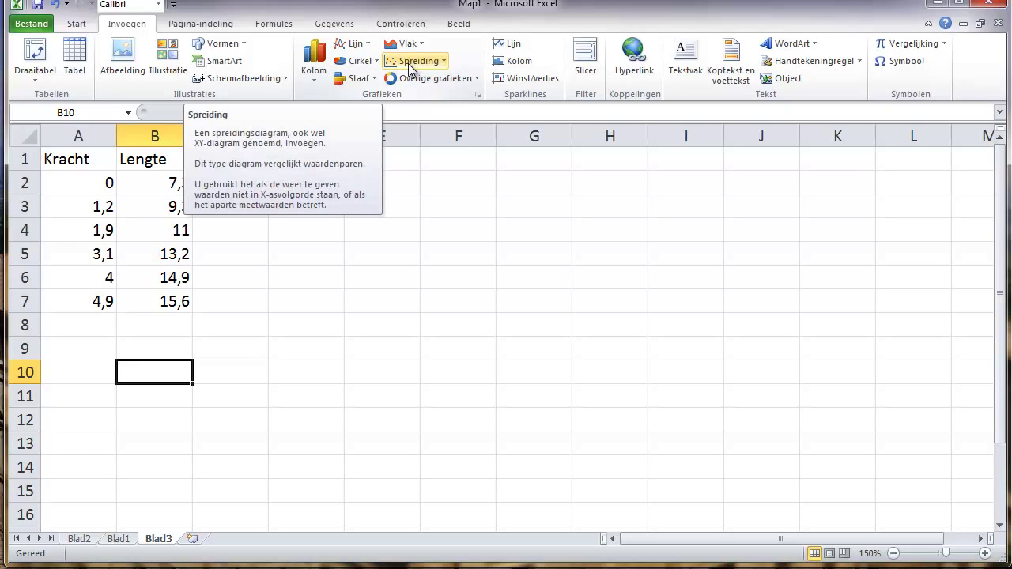
{"action": "left_click", "coordinate": [411, 64]}
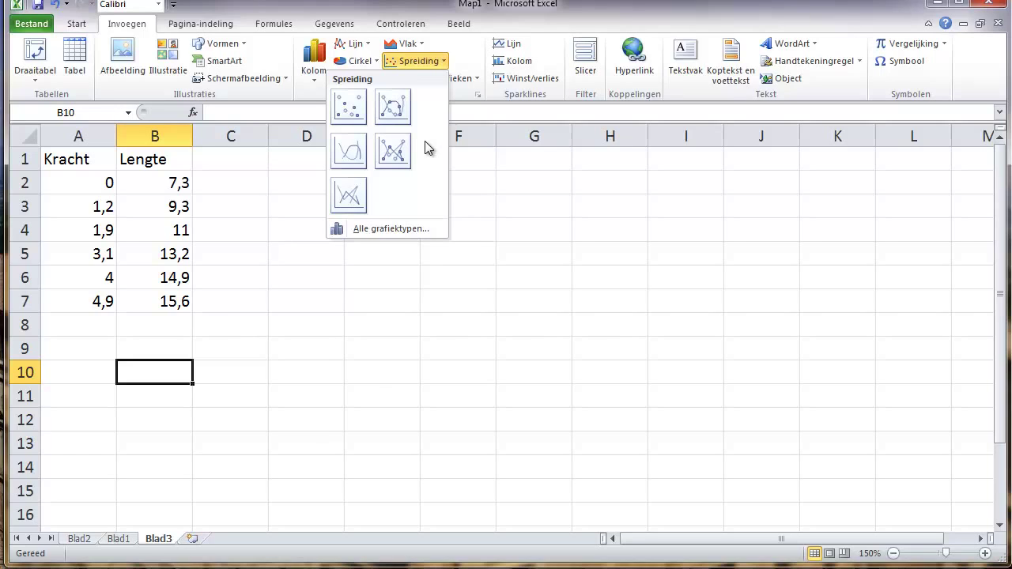
{"action": "left_click", "coordinate": [345, 113]}
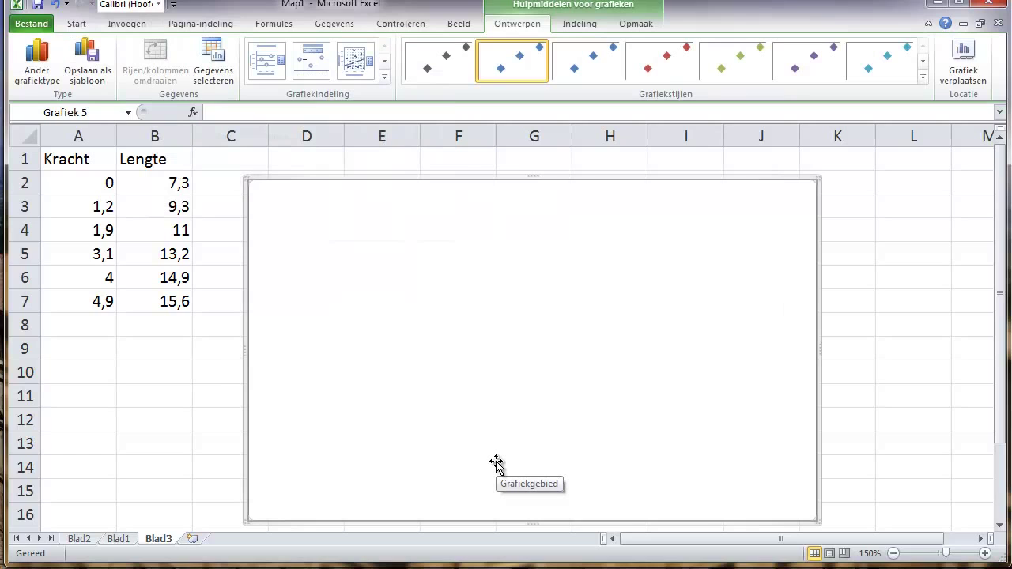
Add a chart series named 'Veer' with X values A2:A7 and Y values B2:B7.
{"action": "right_click", "coordinate": [518, 354]}
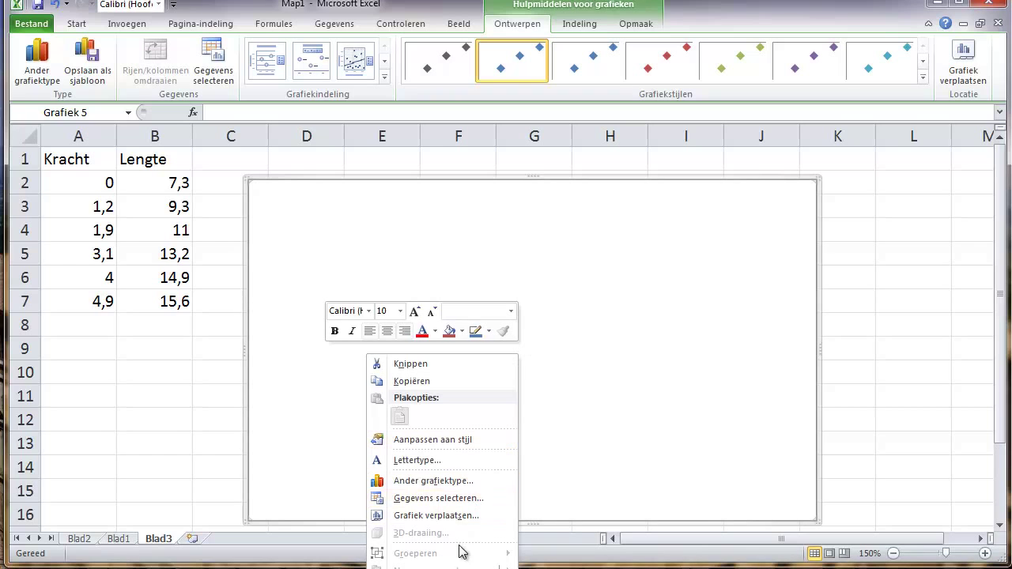
{"action": "left_click", "coordinate": [445, 500]}
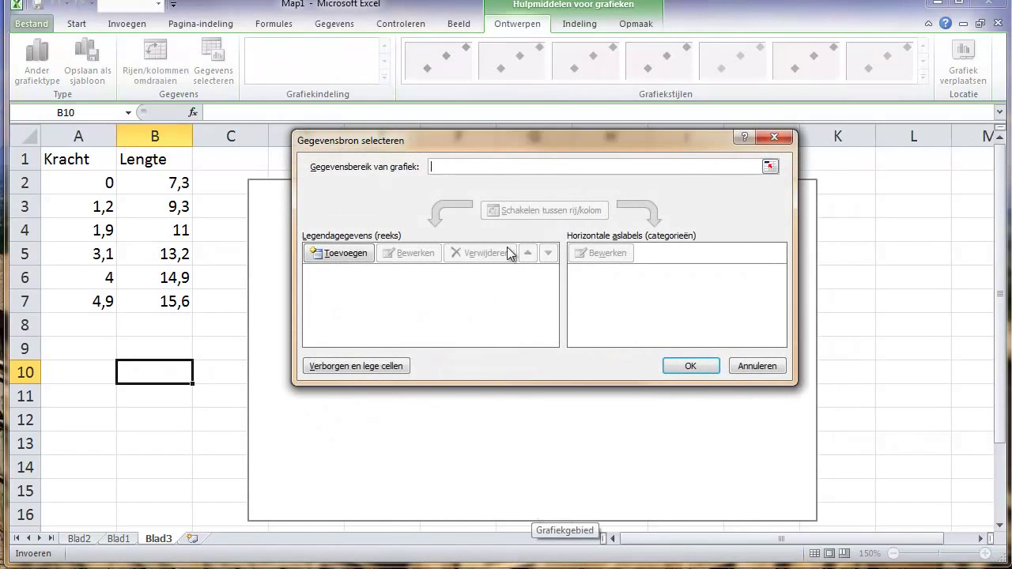
{"action": "left_click", "coordinate": [336, 256]}
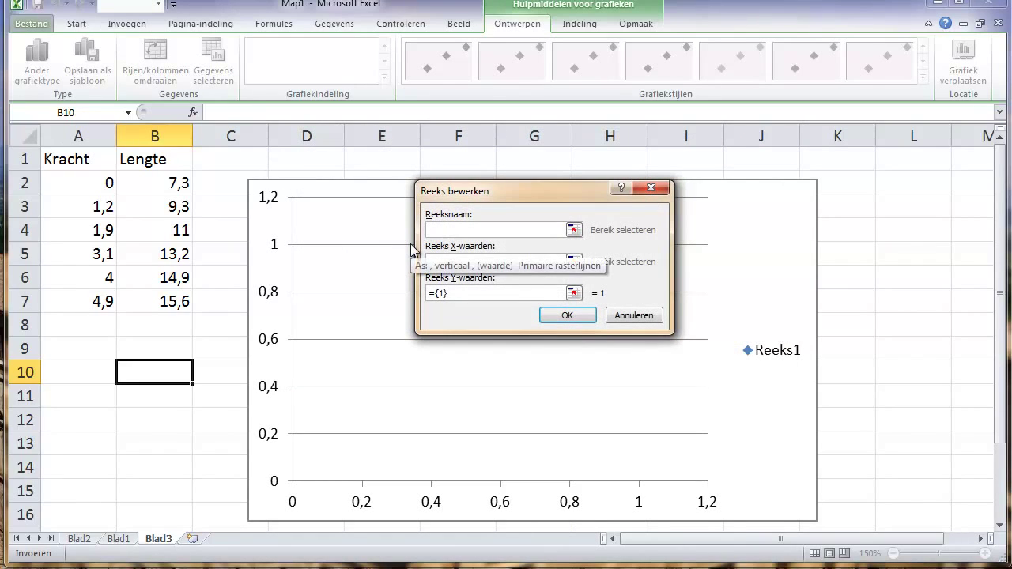
{"action": "type", "text": "Veer"}
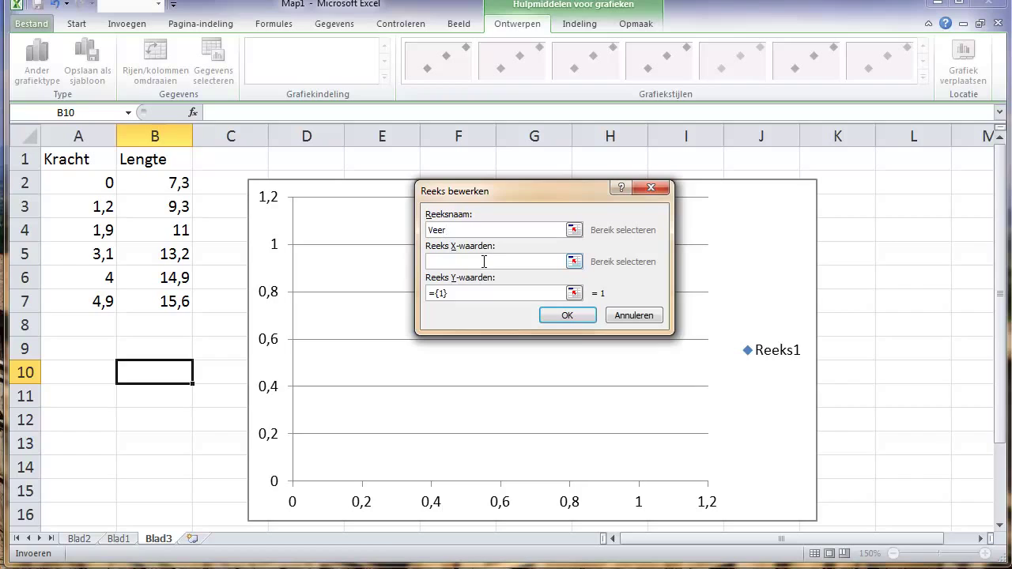
{"action": "left_click", "coordinate": [483, 261]}
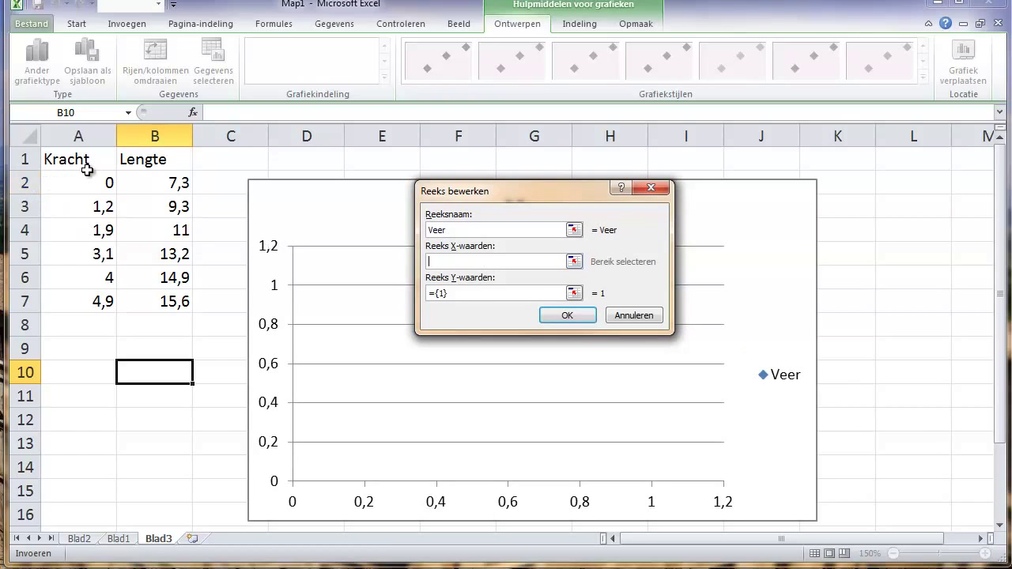
{"action": "left_click_drag", "start_coordinate": [88, 177], "coordinate": [88, 297]}
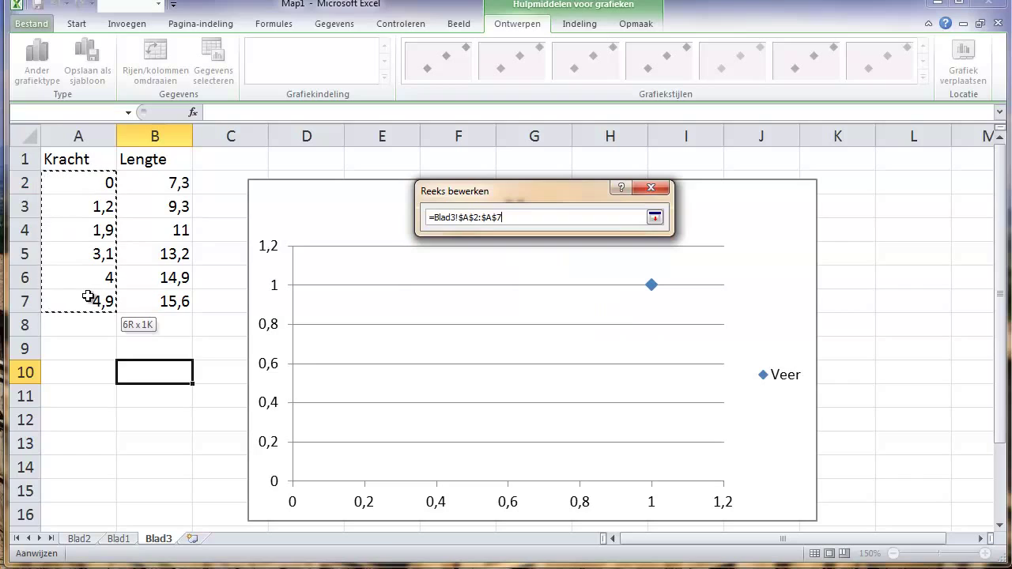
{"action": "left_click_drag", "start_coordinate": [88, 296], "coordinate": [89, 296]}
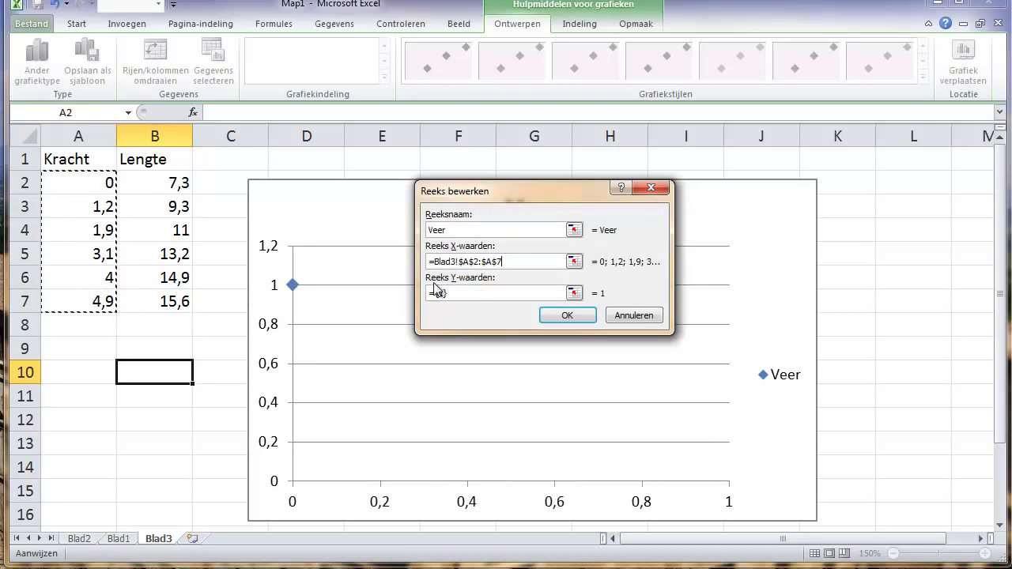
{"action": "left_click", "coordinate": [485, 293]}
{"action": "key", "text": "BackSpace"}
{"action": "key", "text": "BackSpace"}
{"action": "key", "text": "BackSpace"}
{"action": "key", "text": "BackSpace"}
{"action": "left_click_drag", "start_coordinate": [174, 184], "coordinate": [172, 306]}
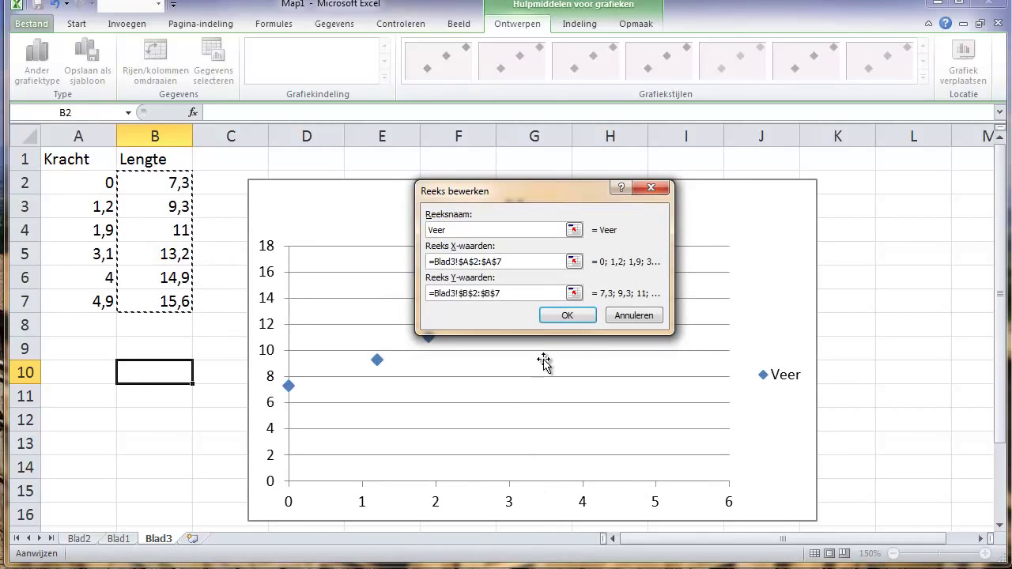
{"action": "left_click", "coordinate": [567, 315]}
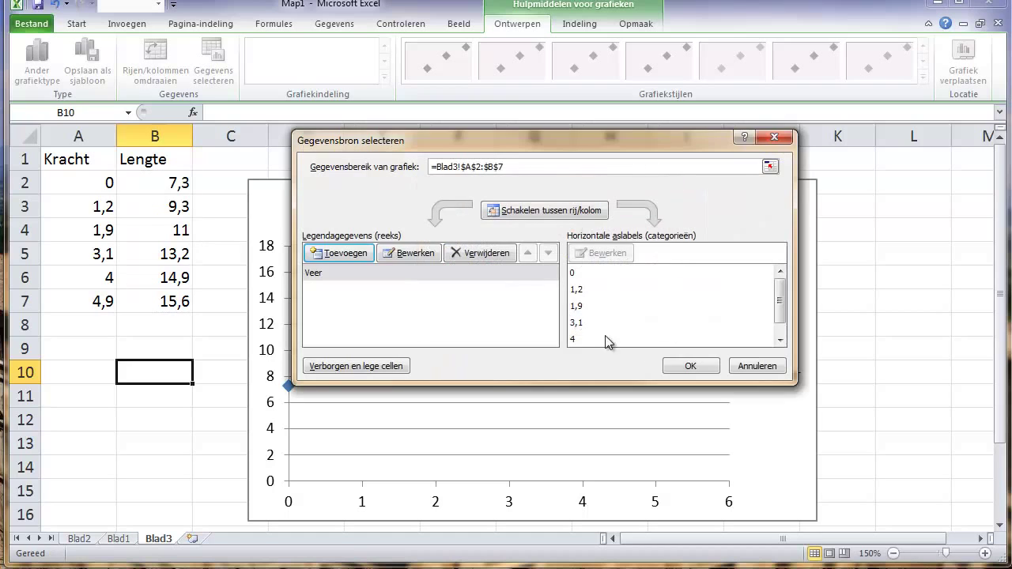
Apply the chart layout with Astitel axis titles, dense gridlines and a right-side legend.
{"action": "left_click", "coordinate": [681, 366]}
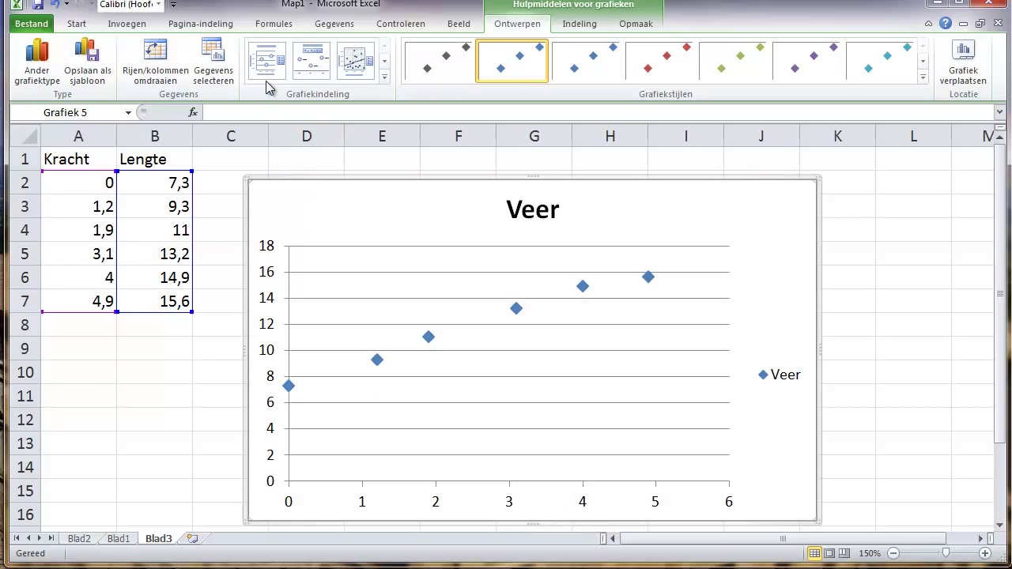
{"action": "left_click", "coordinate": [384, 77]}
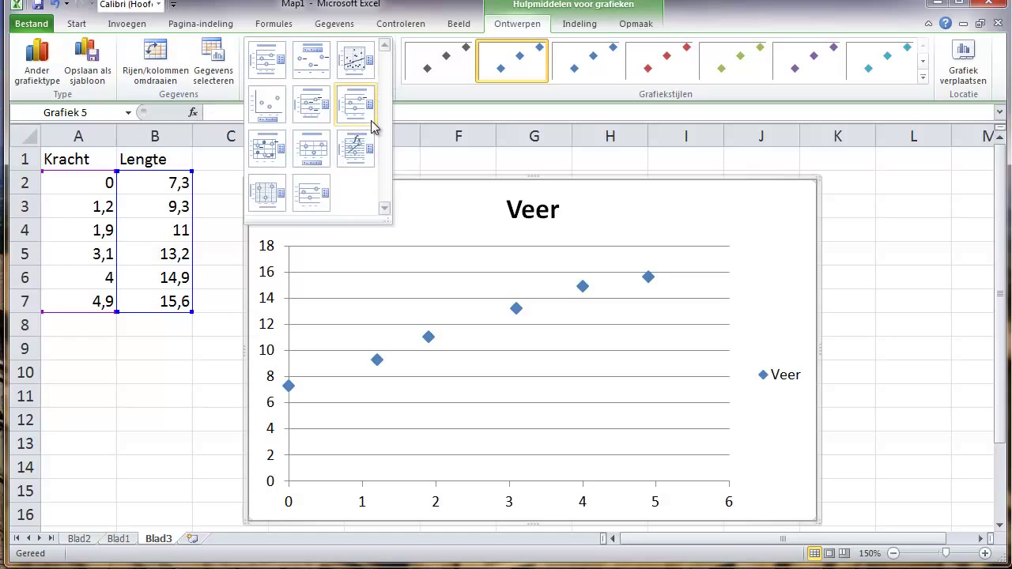
{"action": "left_click", "coordinate": [267, 105]}
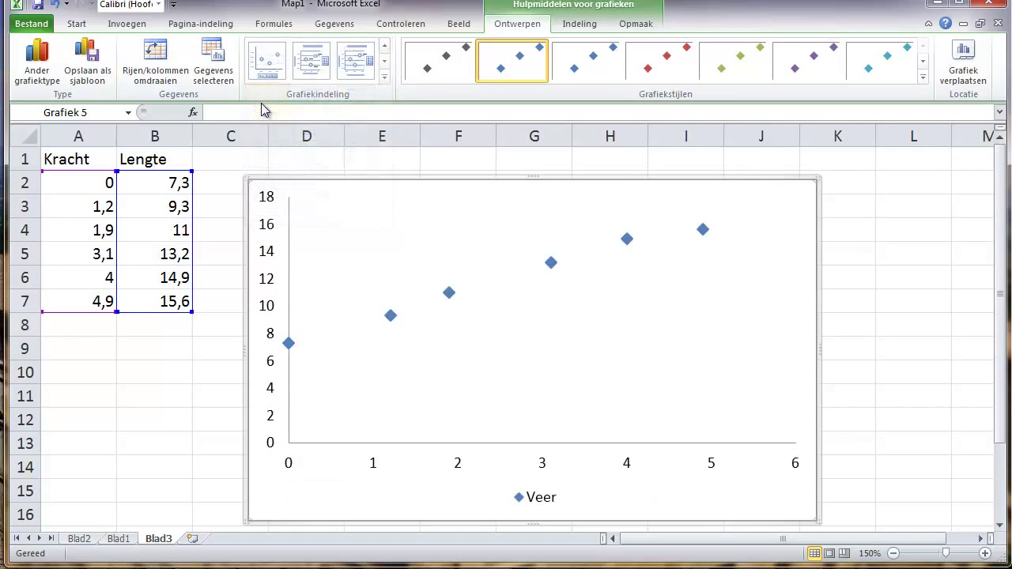
{"action": "left_click", "coordinate": [384, 76]}
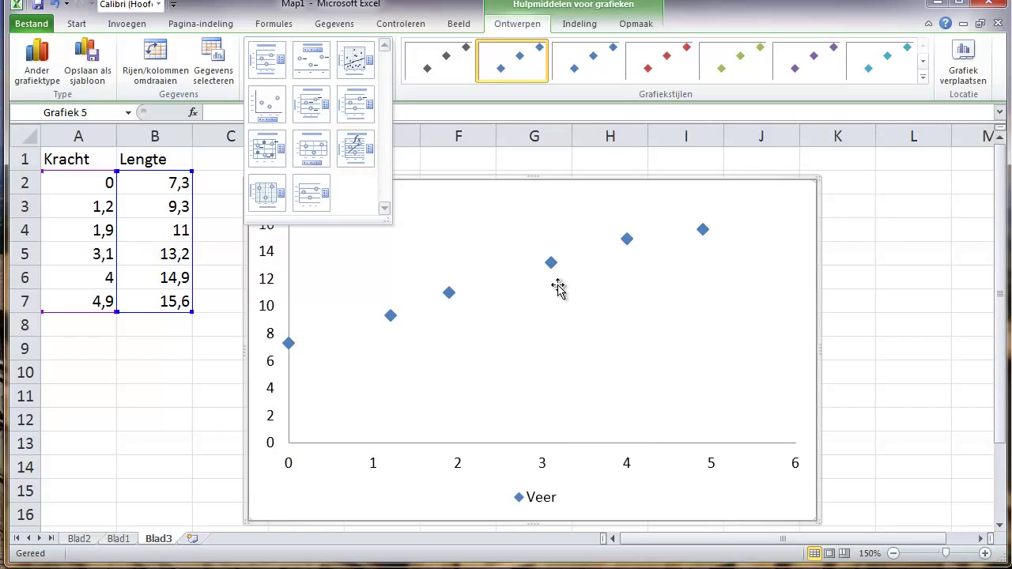
{"action": "left_click", "coordinate": [316, 148]}
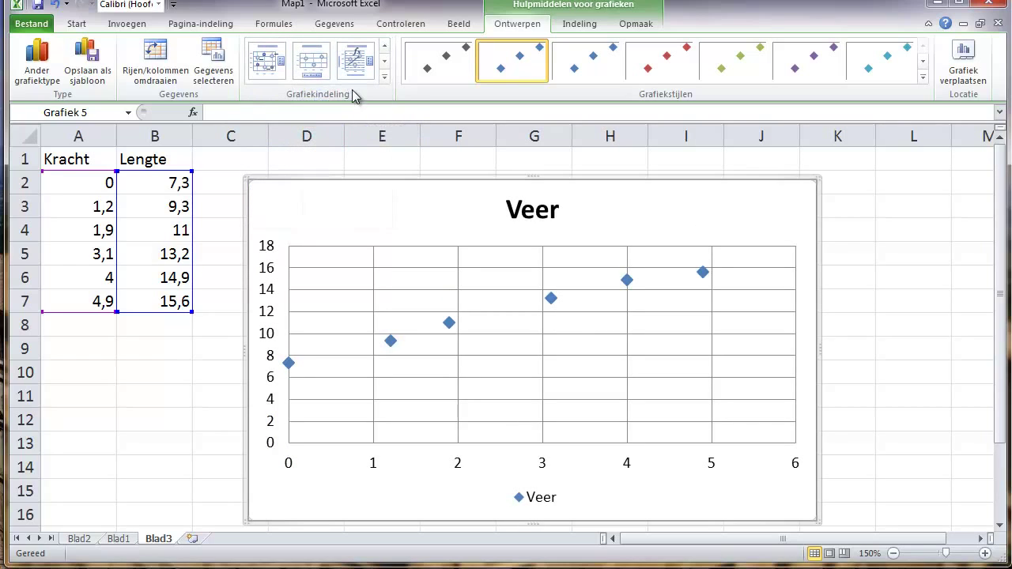
{"action": "left_click", "coordinate": [384, 77]}
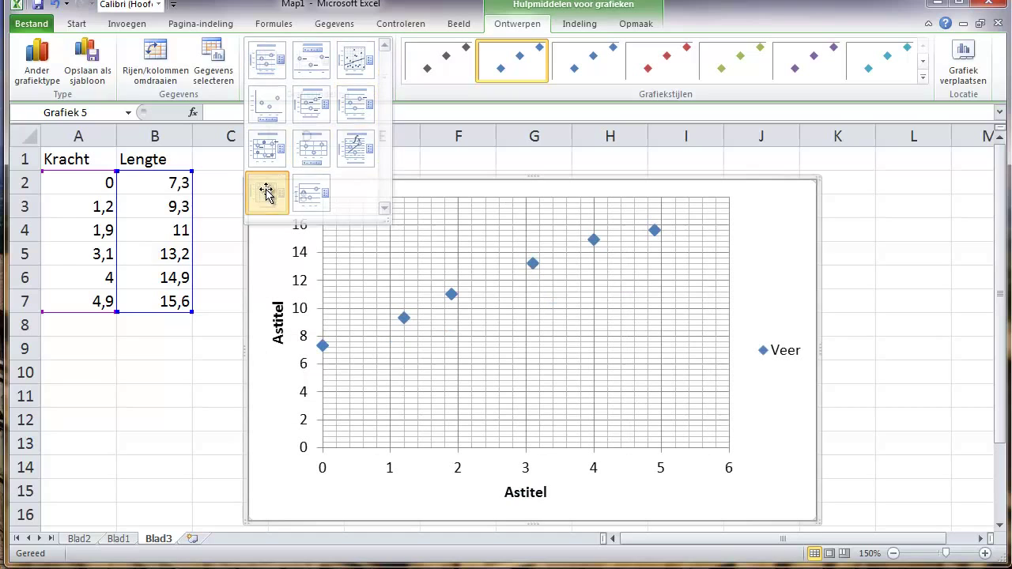
{"action": "left_click", "coordinate": [266, 192]}
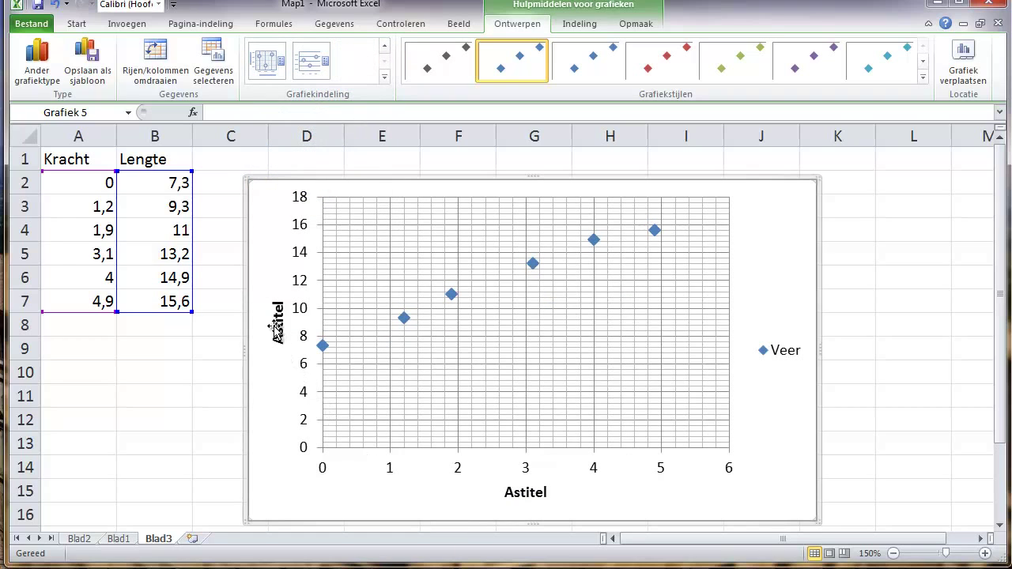
Replace the horizontal axis title placeholder 'Astitel' with 'Kracht (N)'.
{"action": "left_click", "coordinate": [526, 496]}
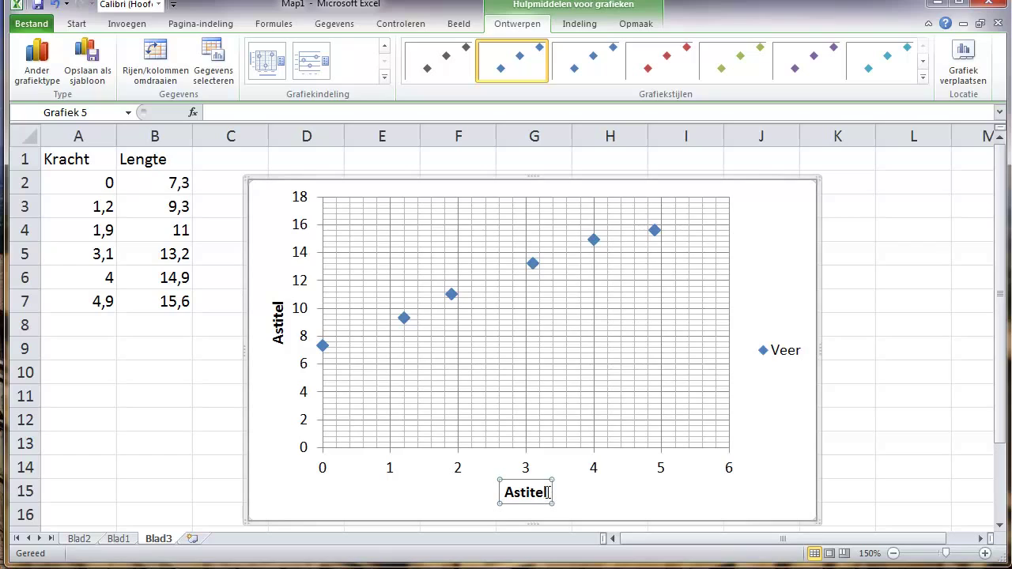
{"action": "left_click_drag", "start_coordinate": [549, 492], "coordinate": [482, 495]}
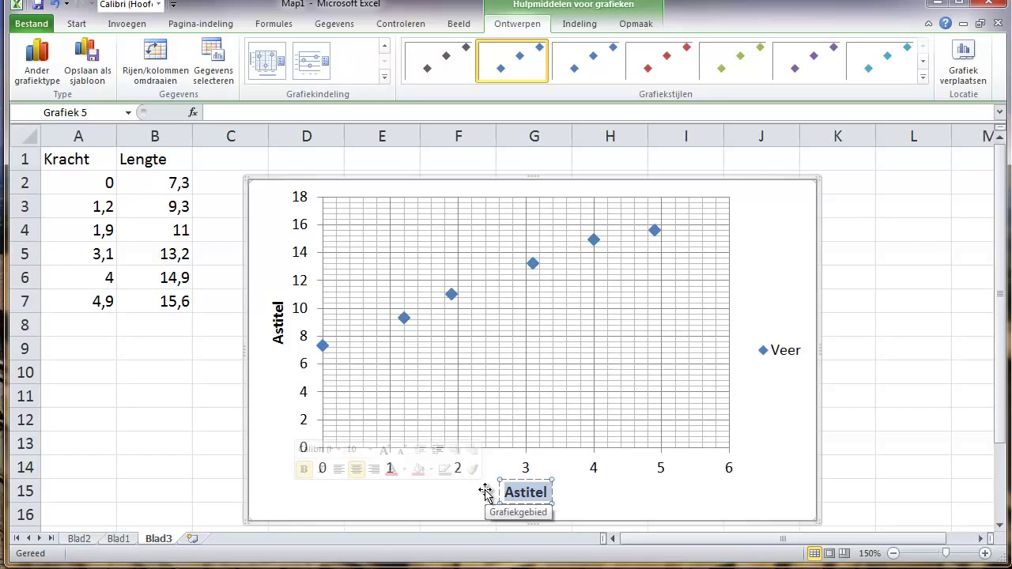
{"action": "key", "text": "Delete"}
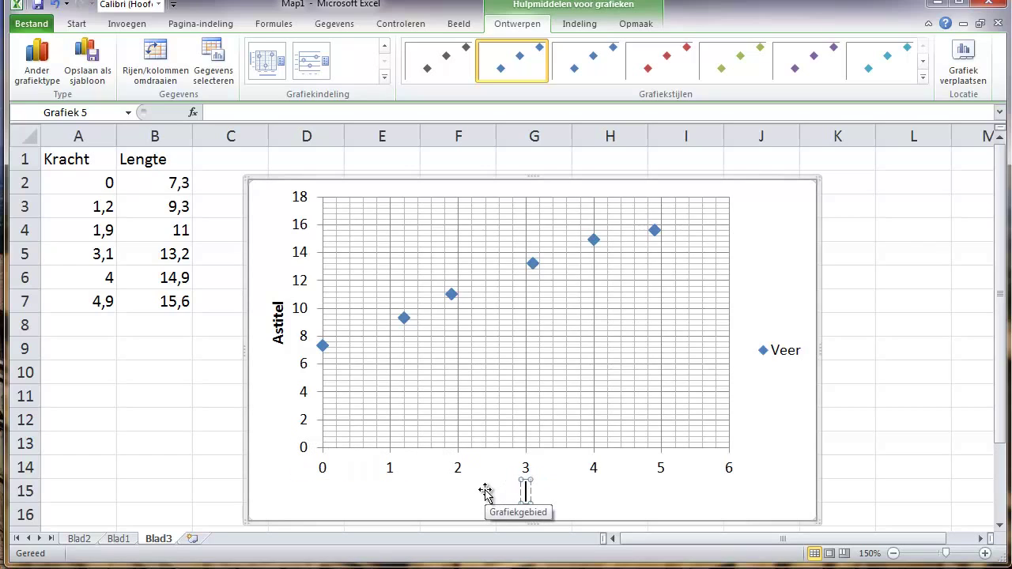
{"action": "type", "text": "Kracht"}
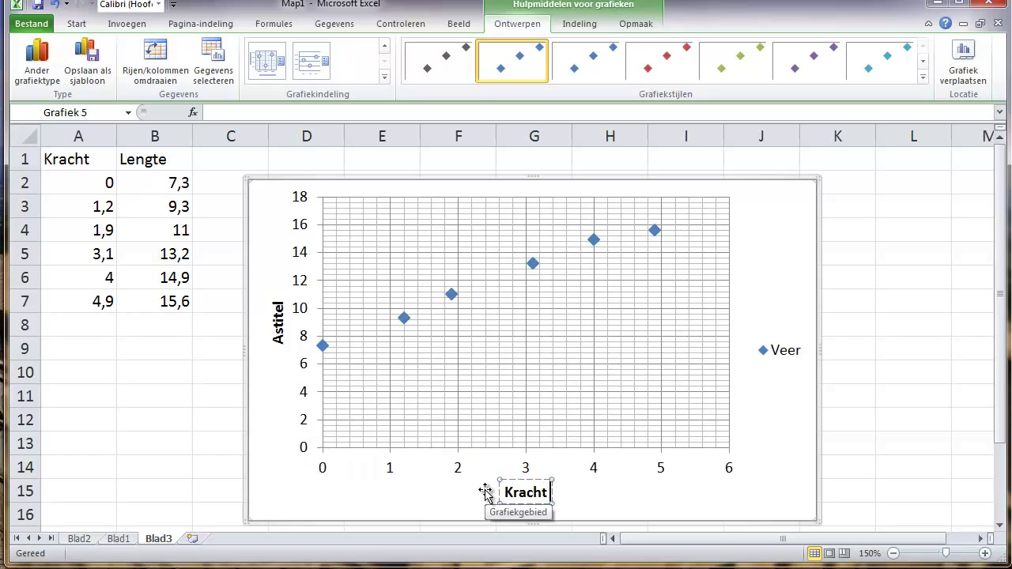
{"action": "type", "text": " (N)"}
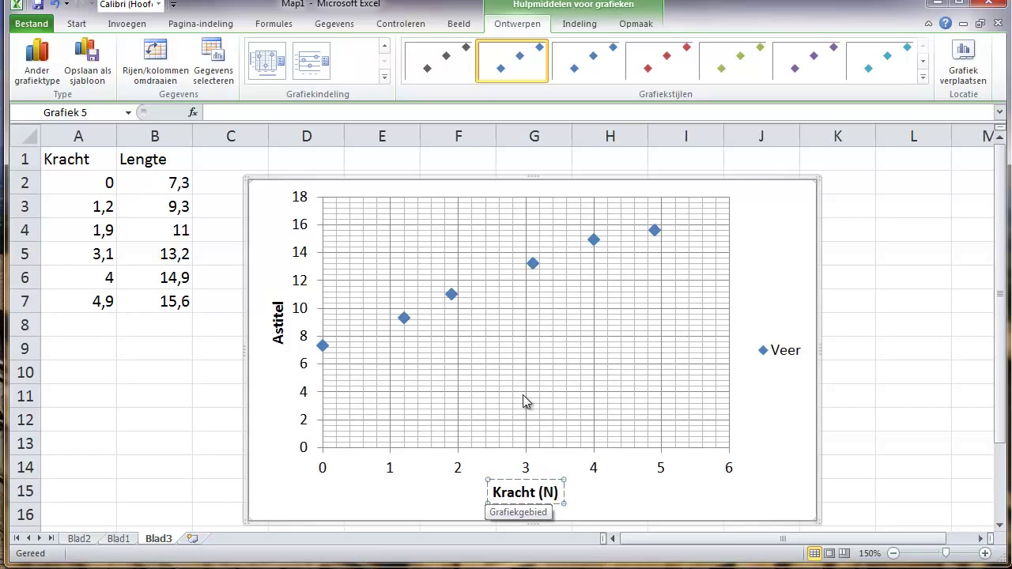
Replace the vertical axis title placeholder 'Astitel' with 'Lengte (cm)'.
{"action": "left_click", "coordinate": [278, 326]}
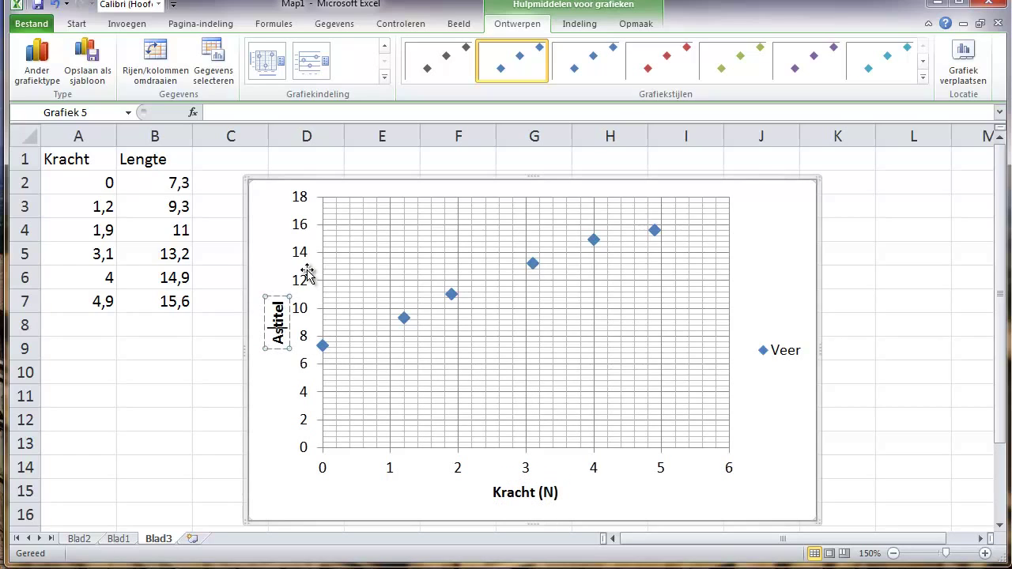
{"action": "key", "text": "BackSpace"}
{"action": "key", "text": "BackSpace"}
{"action": "key", "text": "Delete"}
{"action": "key", "text": "Delete"}
{"action": "key", "text": "Delete"}
{"action": "key", "text": "Delete"}
{"action": "key", "text": "Delete"}
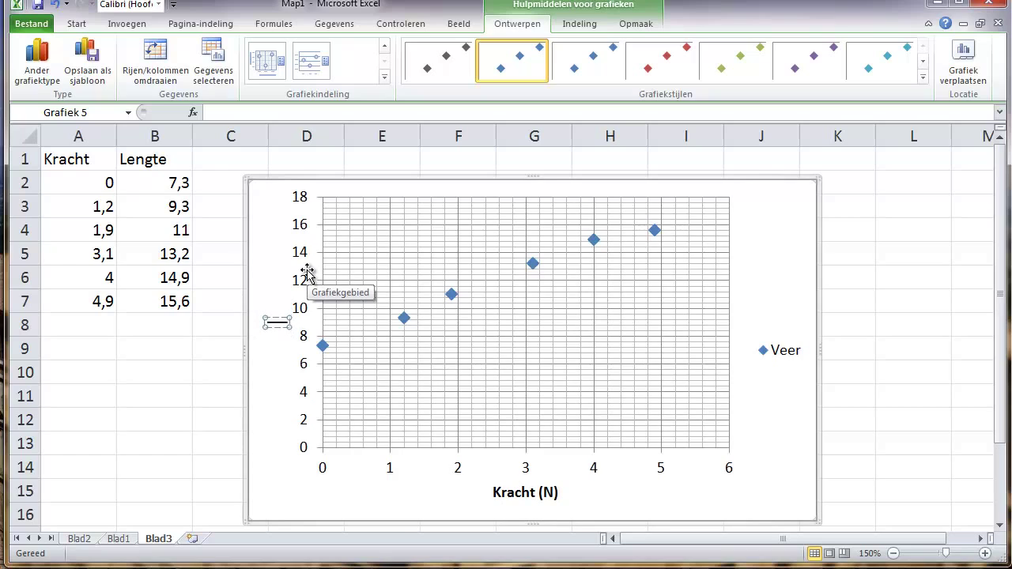
{"action": "type", "text": "Lengte ("}
{"action": "type", "text": "cm)"}
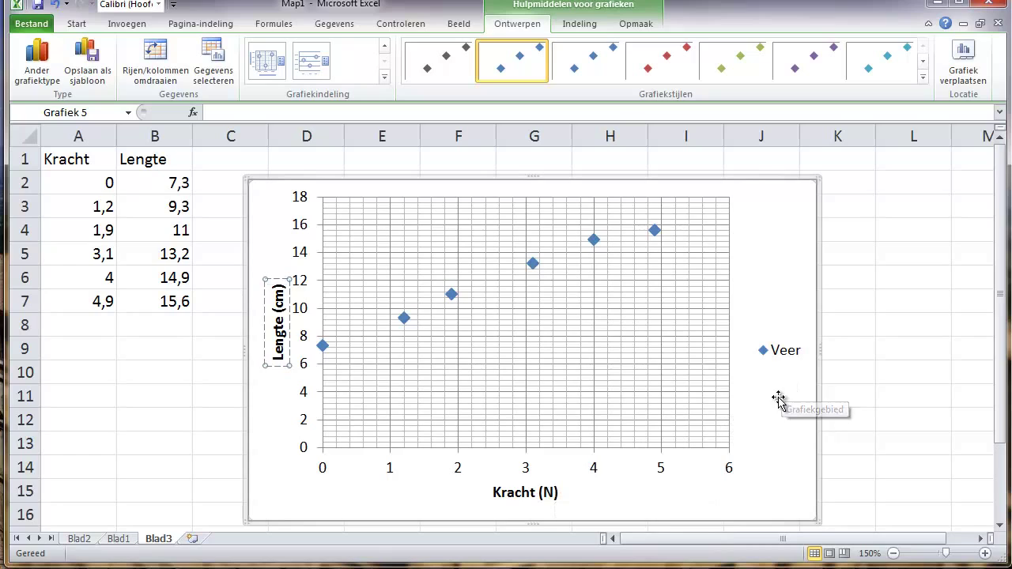
Delete the 'Veer' legend from the scatter chart.
{"action": "left_click", "coordinate": [785, 353]}
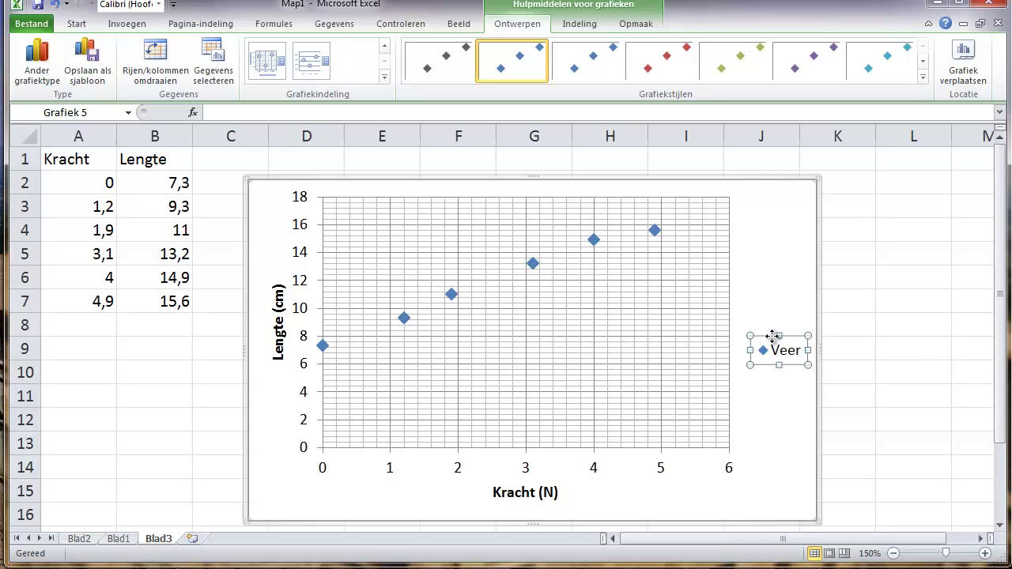
{"action": "key", "text": "Delete"}
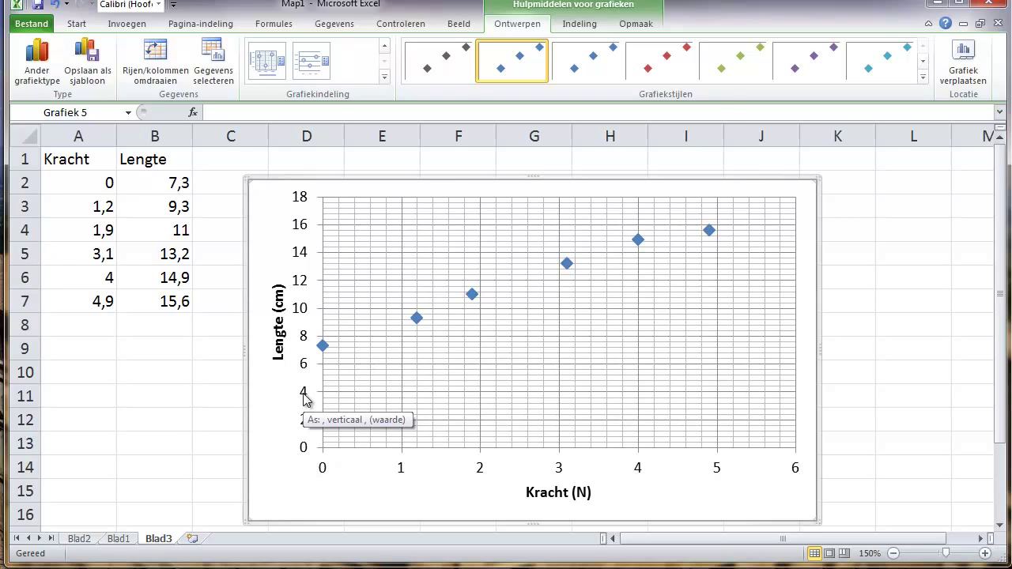
Fix the vertical axis minimum at 7 and maximum at 16 in the axis format settings.
{"action": "double_click", "coordinate": [305, 399]}
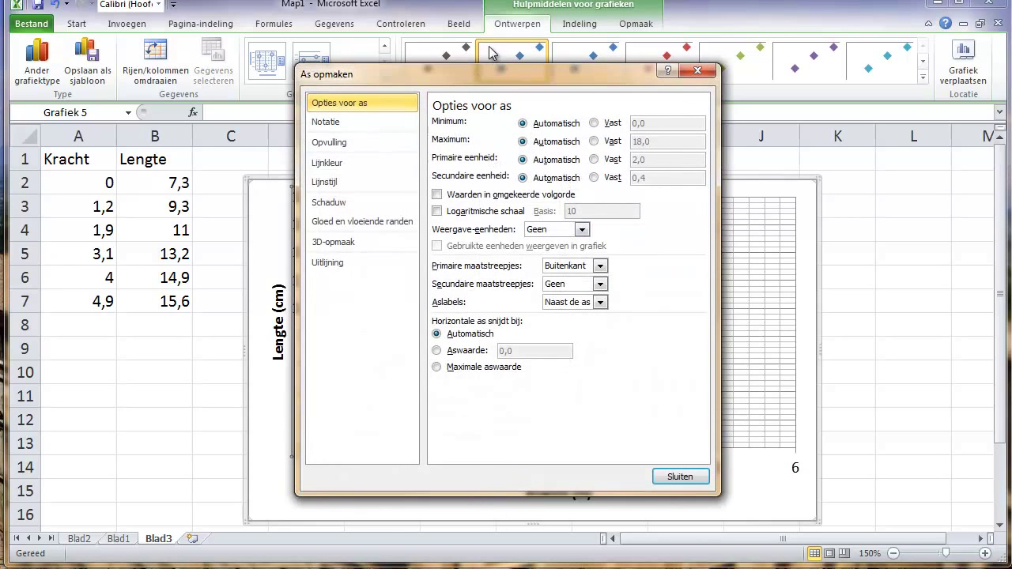
{"action": "left_click_drag", "start_coordinate": [508, 71], "coordinate": [718, 69]}
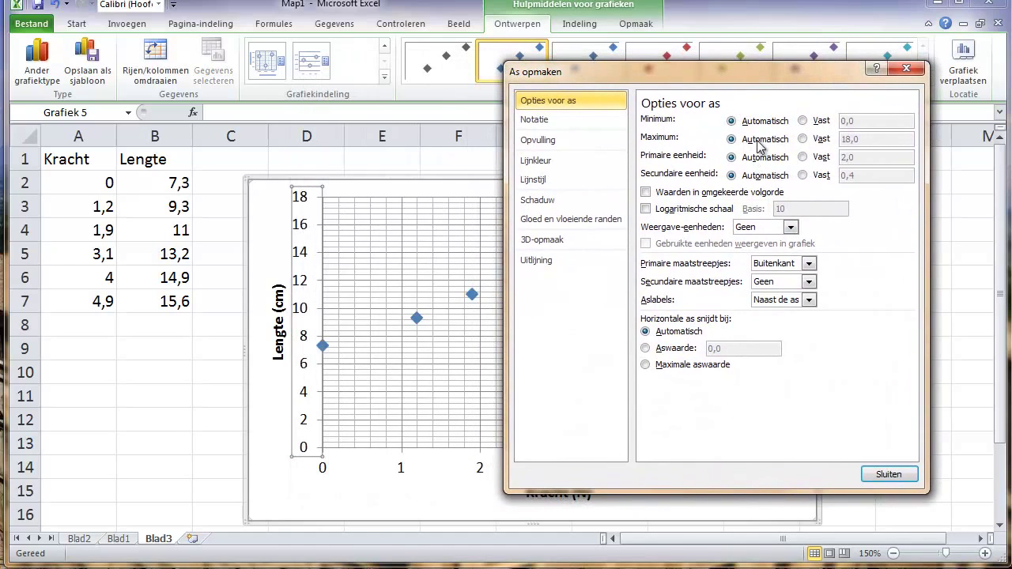
{"action": "left_click", "coordinate": [803, 121]}
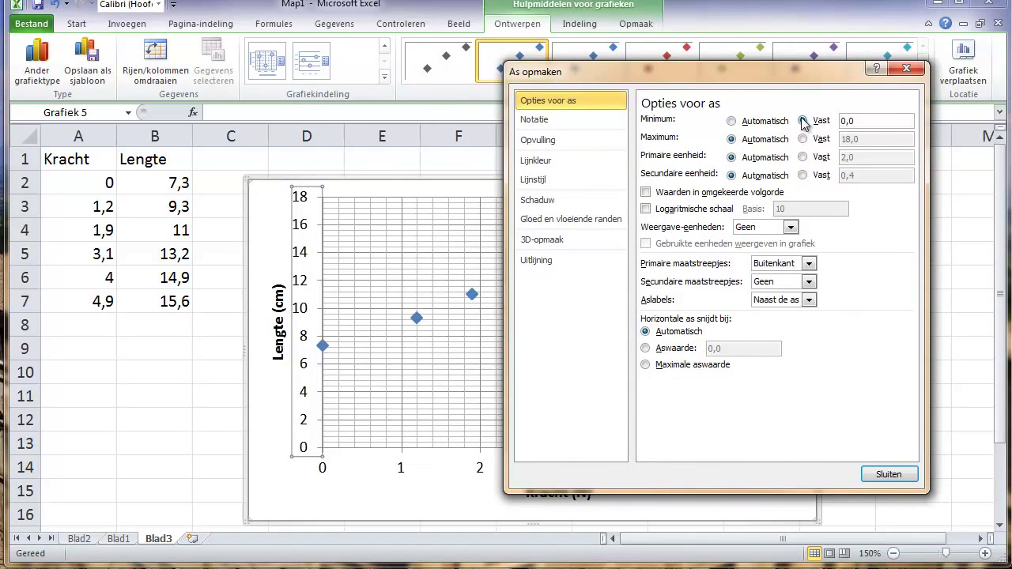
{"action": "left_click_drag", "start_coordinate": [877, 120], "coordinate": [822, 133]}
{"action": "type", "text": "7"}
{"action": "left_click", "coordinate": [803, 139]}
{"action": "left_click_drag", "start_coordinate": [867, 139], "coordinate": [831, 142]}
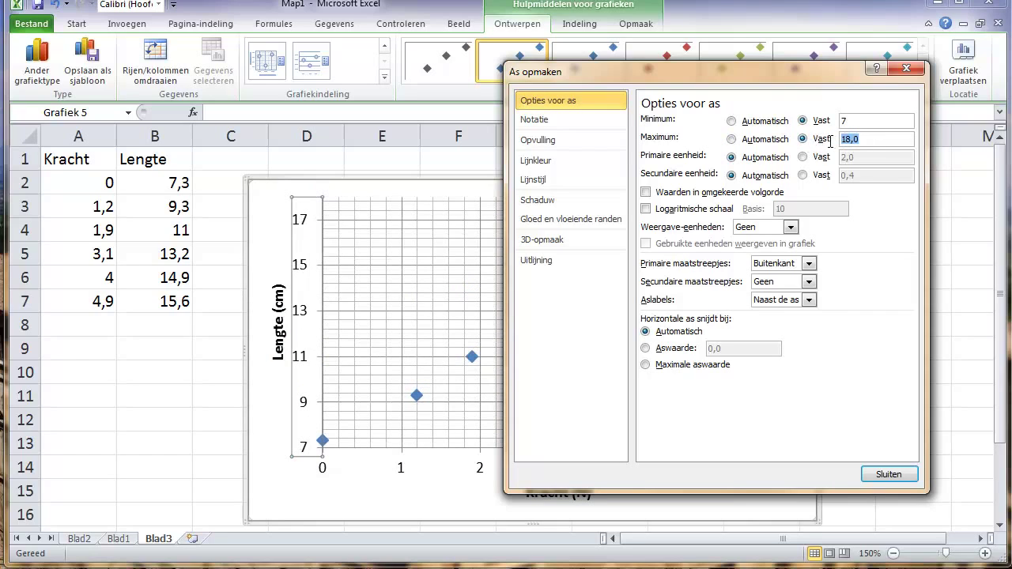
{"action": "type", "text": "16"}
{"action": "left_click", "coordinate": [886, 476]}
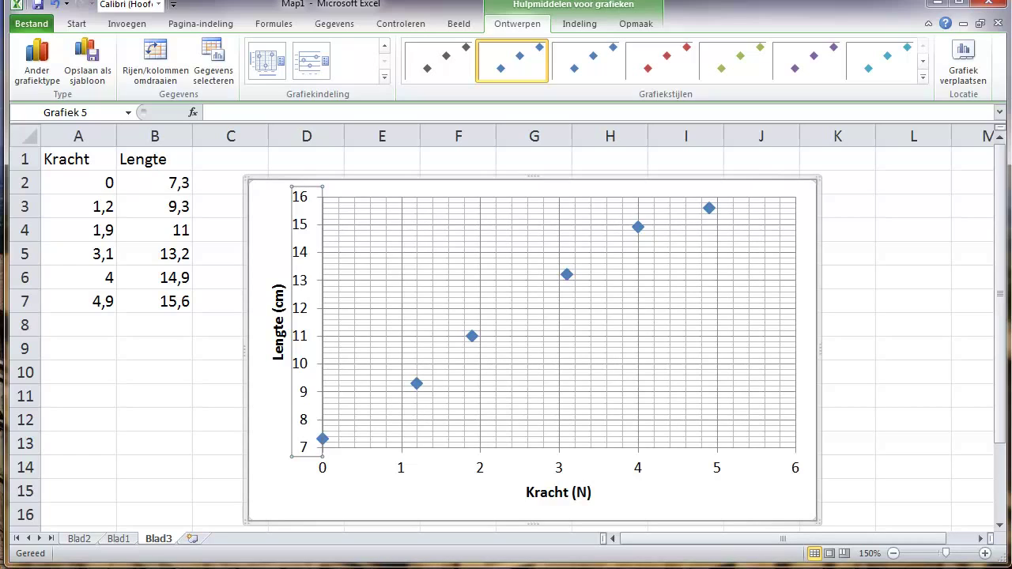
Select the entire chart, then bring the Word report document in front of Excel.
{"action": "left_click", "coordinate": [263, 507]}
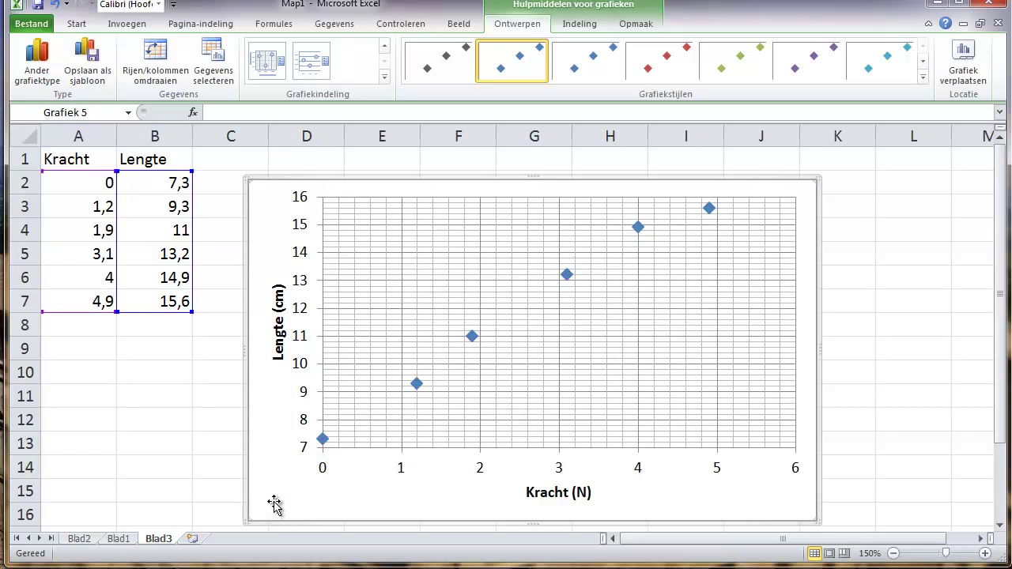
{"action": "left_click_drag", "start_coordinate": [1004, 181], "coordinate": [351, 12]}
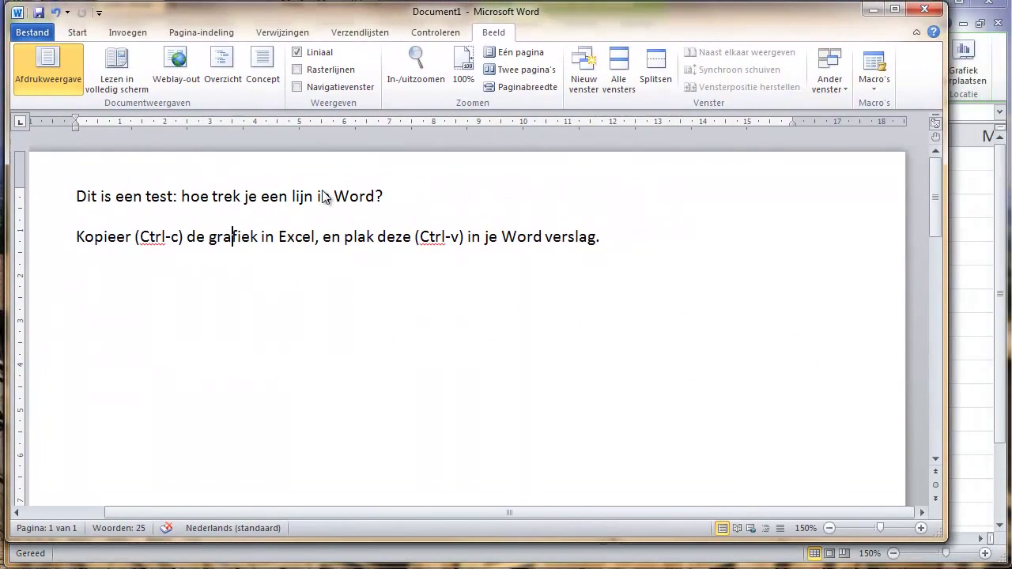
Paste the Excel chart after the second line of the Word document.
{"action": "left_click", "coordinate": [653, 230]}
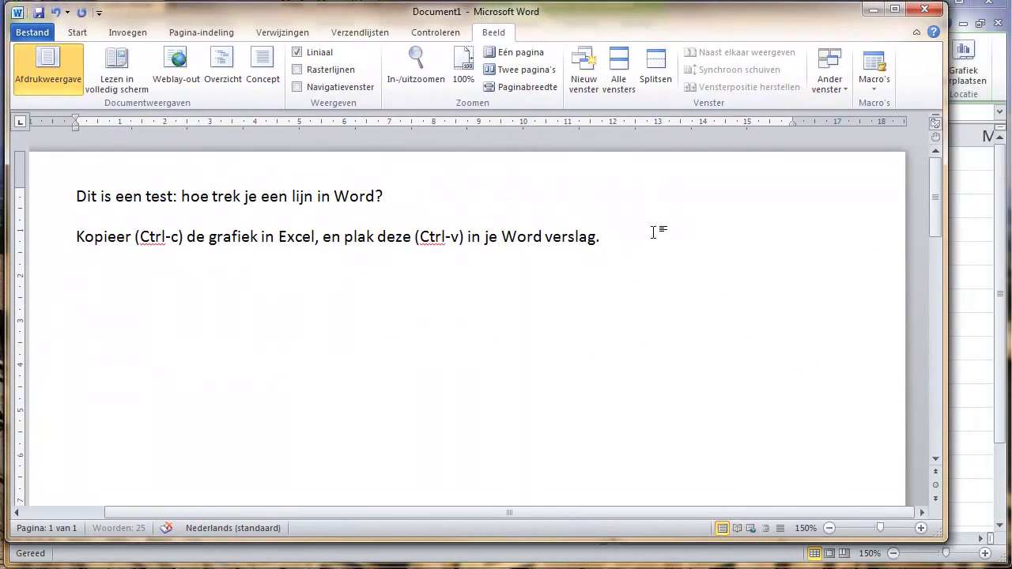
{"action": "key", "text": "ctrl+v"}
{"action": "left_click", "coordinate": [634, 217]}
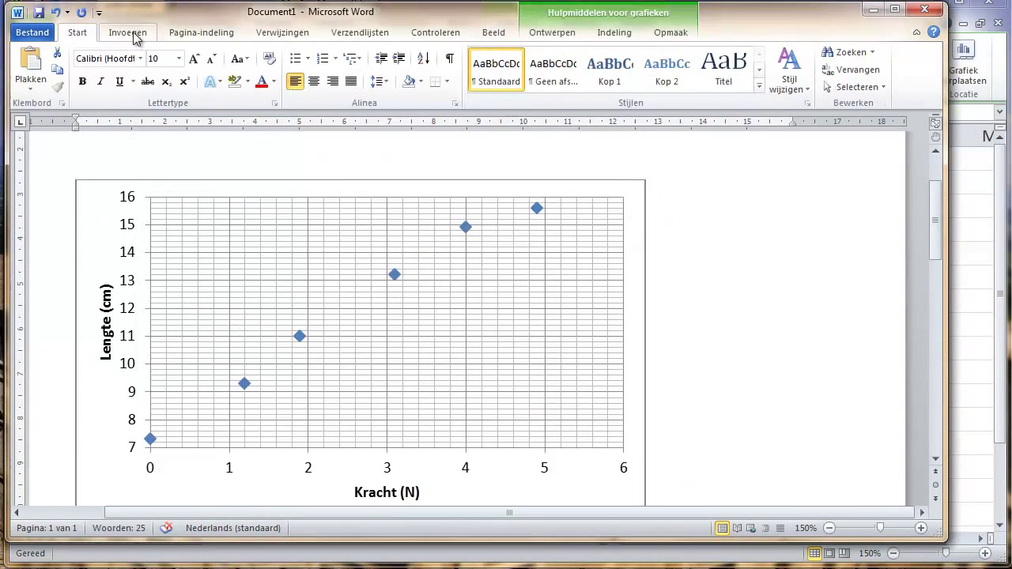
Draw a straight line shape on the chart from about (0,7) up through the points toward (5,16).
{"action": "left_click", "coordinate": [136, 35]}
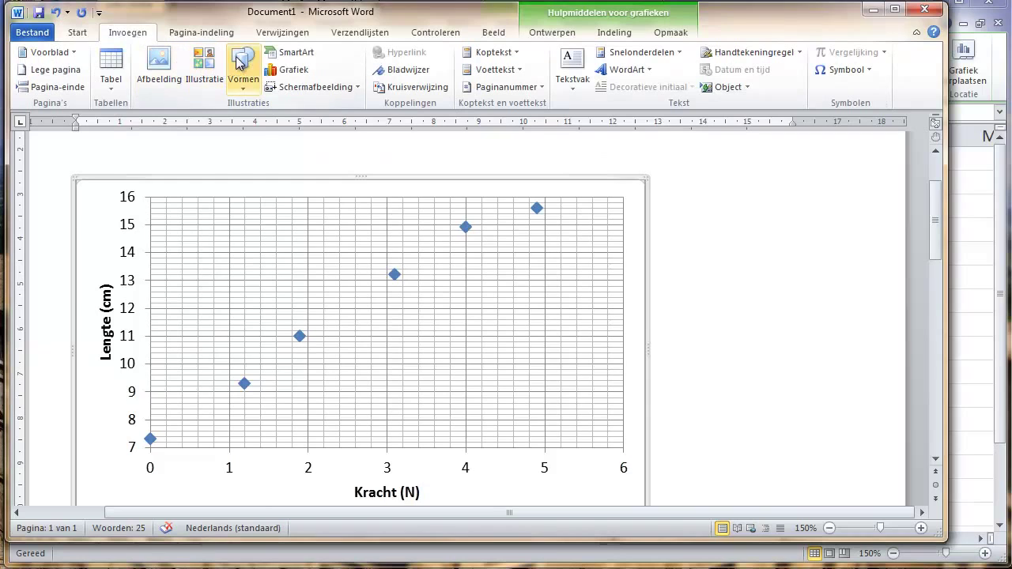
{"action": "left_click", "coordinate": [243, 67]}
{"action": "left_click", "coordinate": [94, 121]}
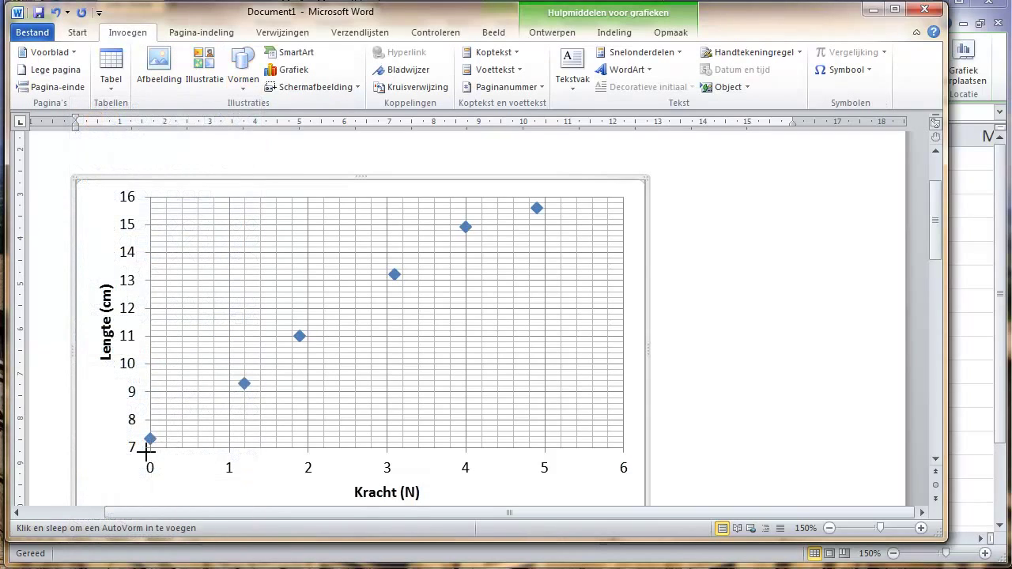
{"action": "left_click_drag", "start_coordinate": [150, 439], "coordinate": [545, 195]}
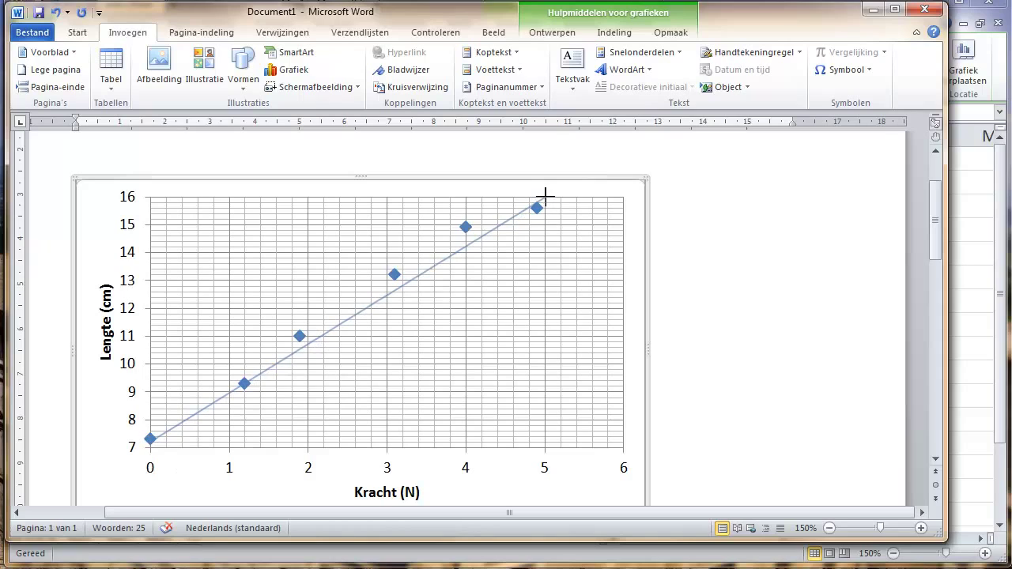
{"action": "left_click_drag", "start_coordinate": [545, 195], "coordinate": [538, 197]}
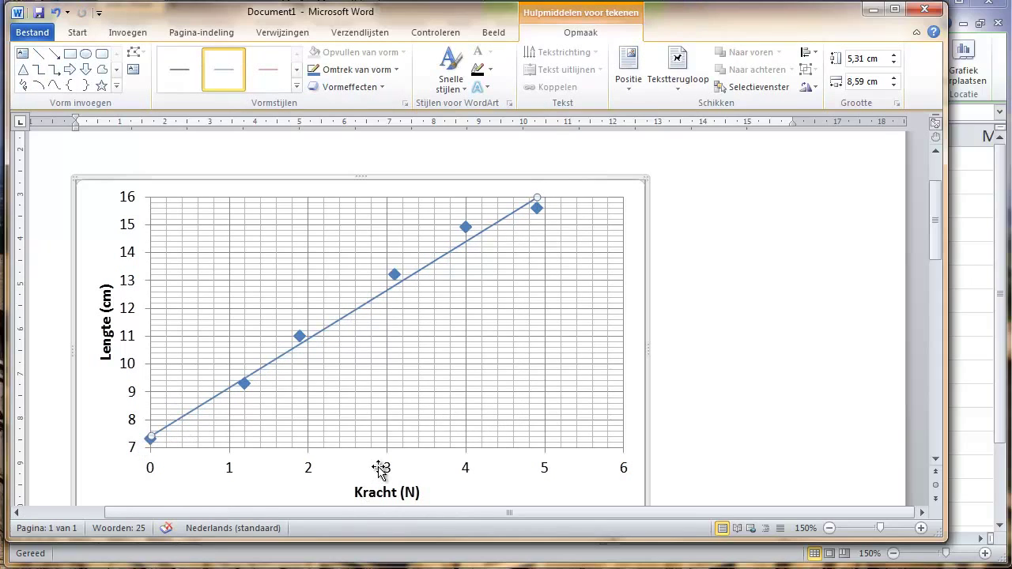
{"action": "scroll", "coordinate": [766, 345], "scroll_direction": "down", "scroll_amount": 1}
{"action": "left_click", "coordinate": [757, 461]}
{"action": "scroll", "coordinate": [757, 462], "scroll_direction": "up", "scroll_amount": 1}
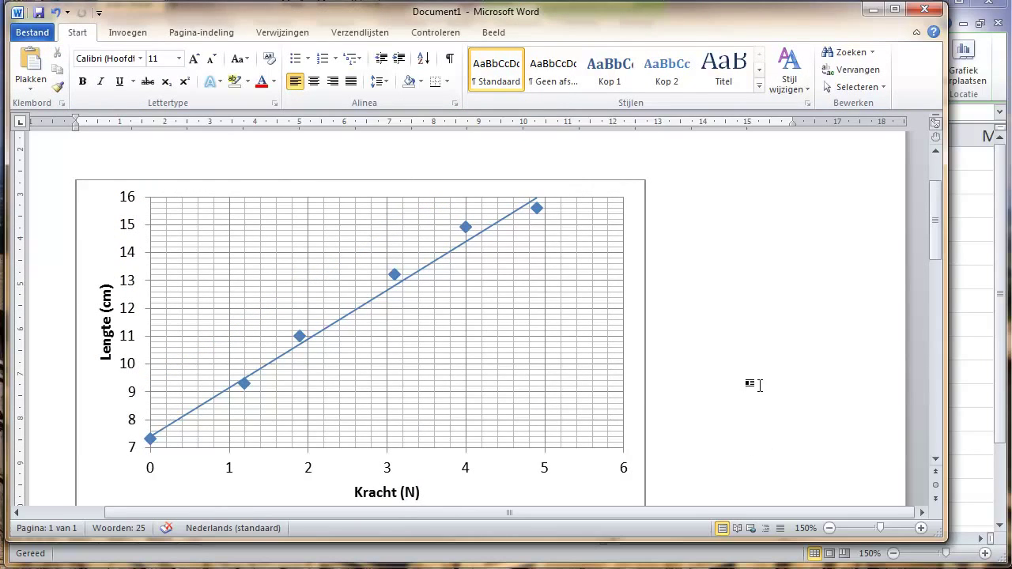
{"action": "scroll", "coordinate": [712, 332], "scroll_direction": "down", "scroll_amount": 3}
{"action": "scroll", "coordinate": [671, 268], "scroll_direction": "down", "scroll_amount": 4}
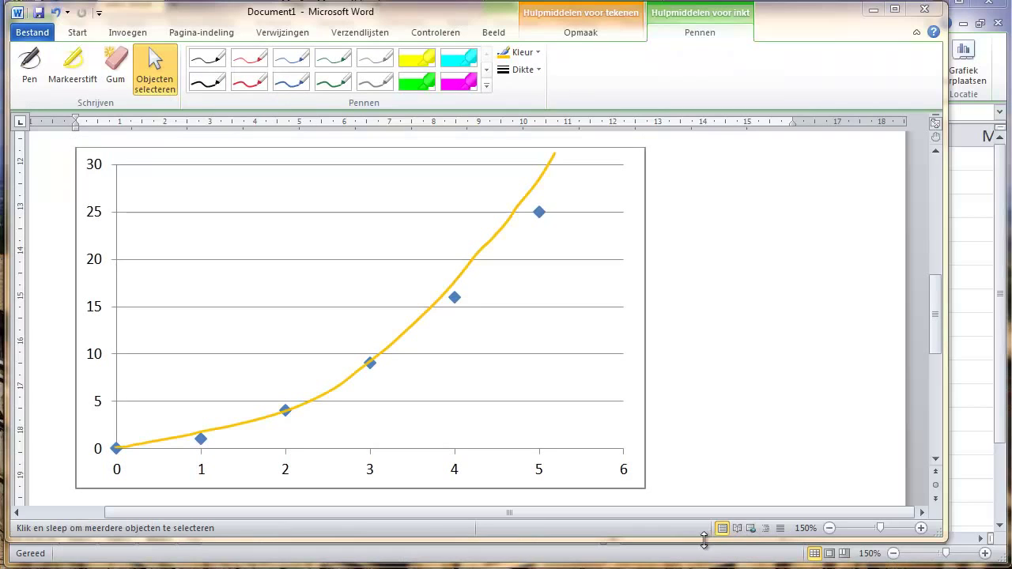
Close Word's Document1 with the pasted scatter chart, bringing up the save-changes prompt.
{"action": "left_click", "coordinate": [924, 10]}
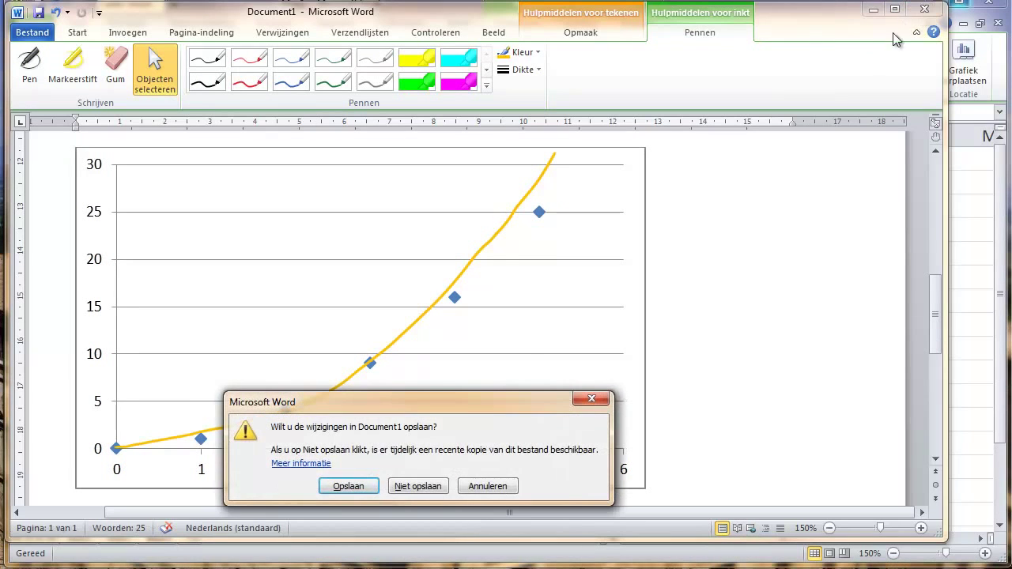
Discard Word's changes, then add a linear trendline to the Veer data series in Excel.
{"action": "left_click", "coordinate": [401, 490]}
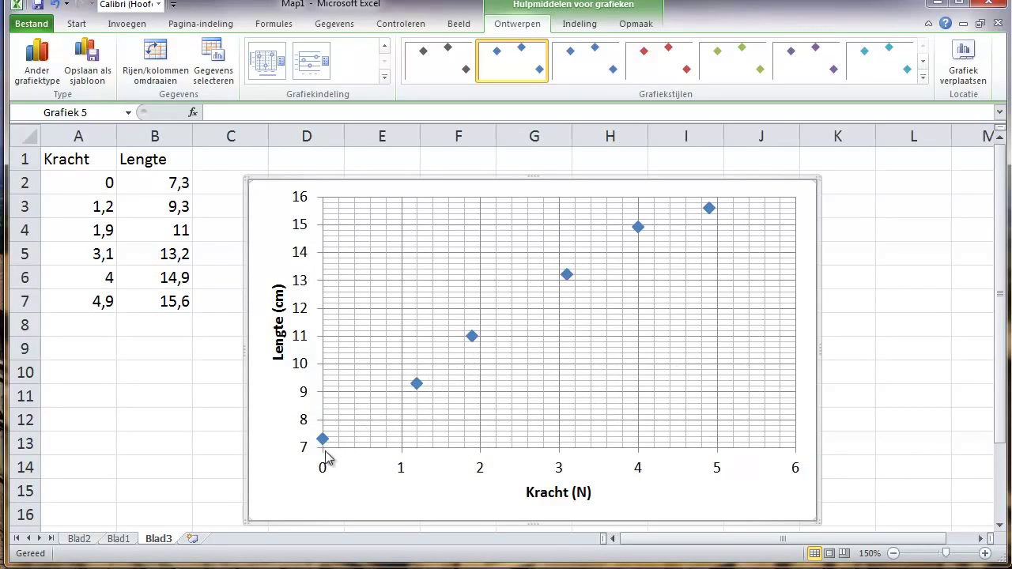
{"action": "right_click", "coordinate": [473, 341]}
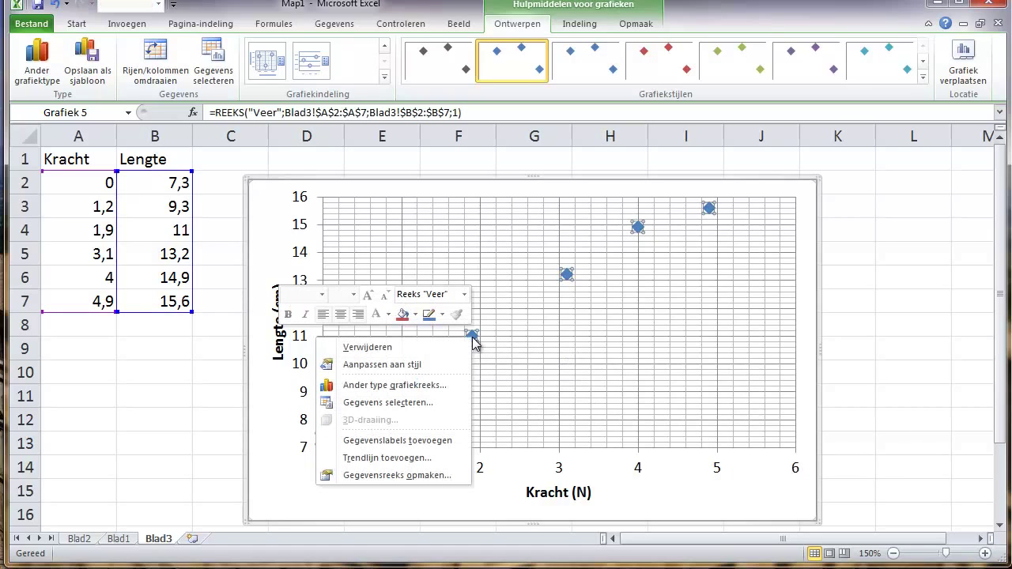
{"action": "left_click", "coordinate": [403, 459]}
{"action": "left_click_drag", "start_coordinate": [740, 68], "coordinate": [783, 20]}
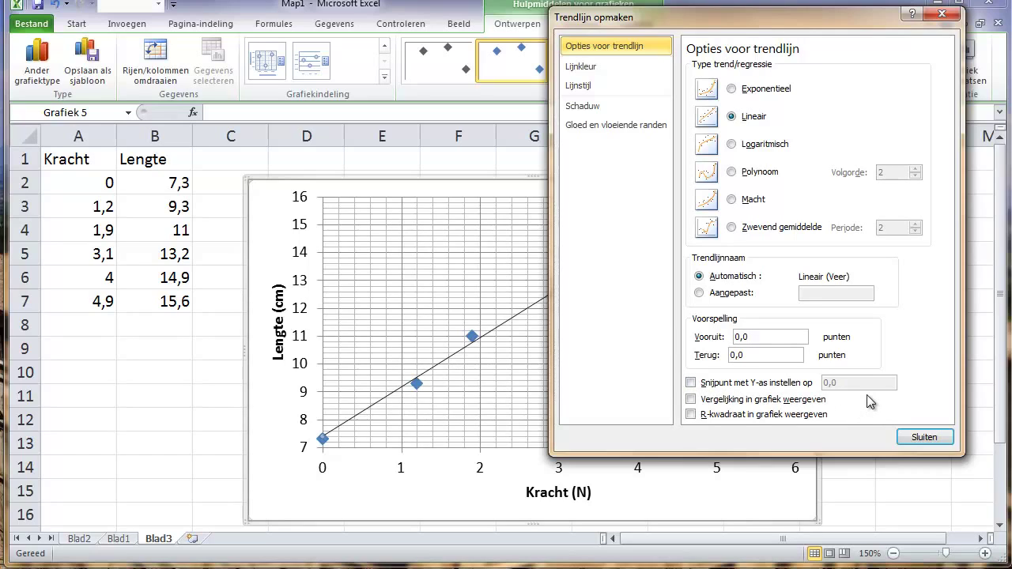
Display the trendline equation y = 1,7747x + 7,4169 on the chart, leaving the intercept unfixed.
{"action": "left_click", "coordinate": [691, 383]}
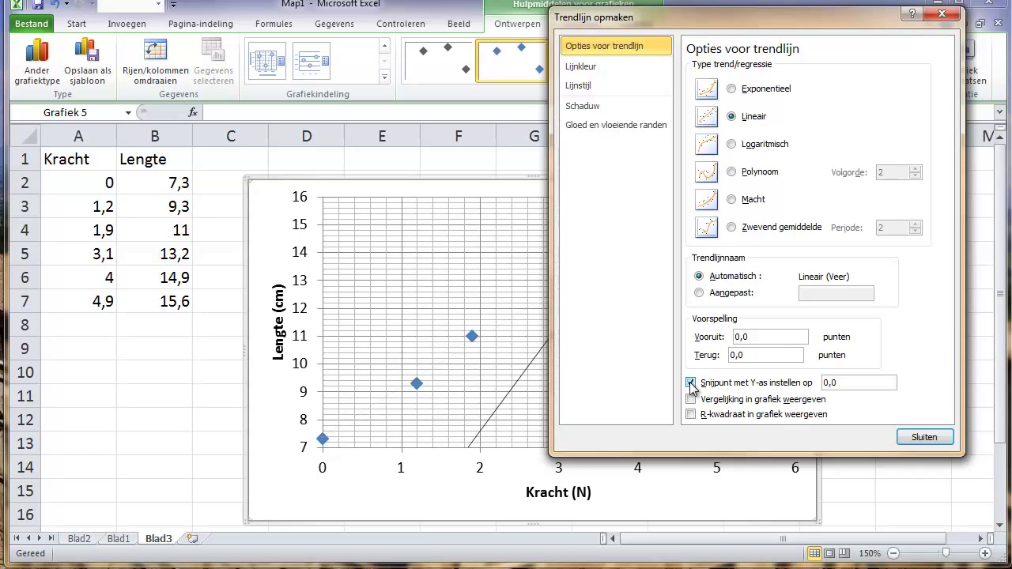
{"action": "left_click", "coordinate": [690, 383]}
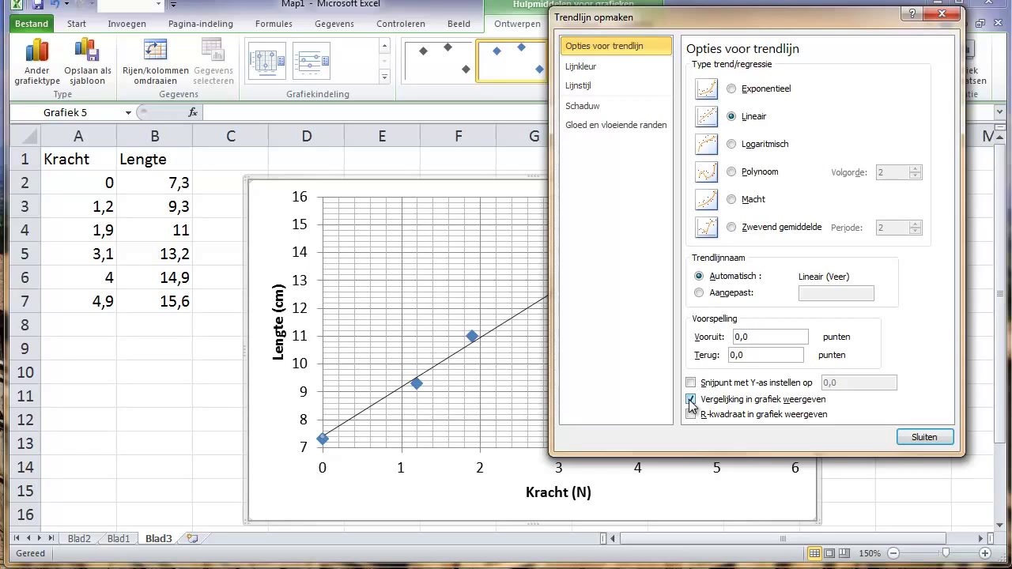
{"action": "left_click", "coordinate": [908, 445]}
Drag the equation label y = 1,7747x + 7,4169 to the plot's upper left, clear of the data points.
{"action": "left_click_drag", "start_coordinate": [606, 216], "coordinate": [473, 231]}
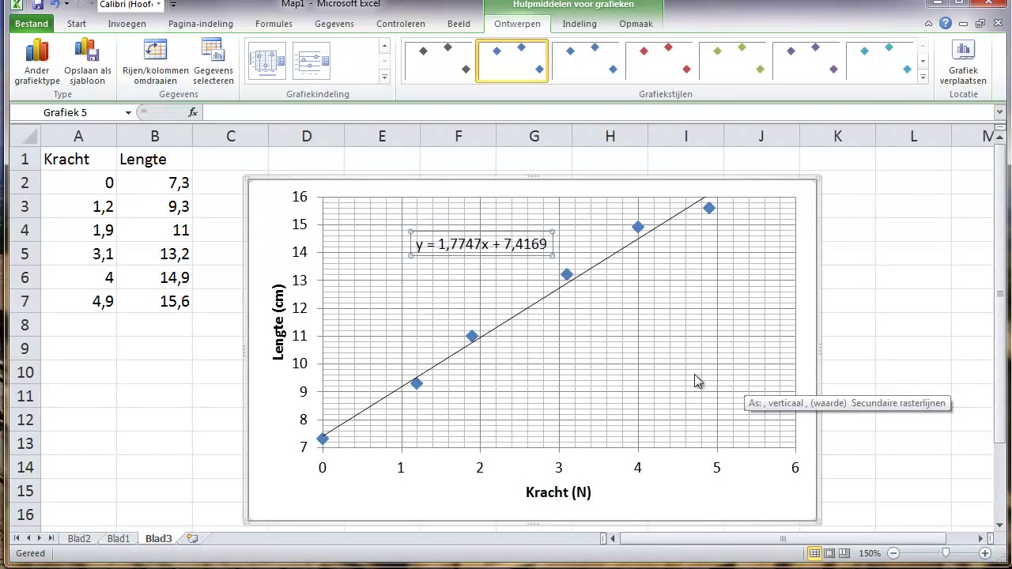